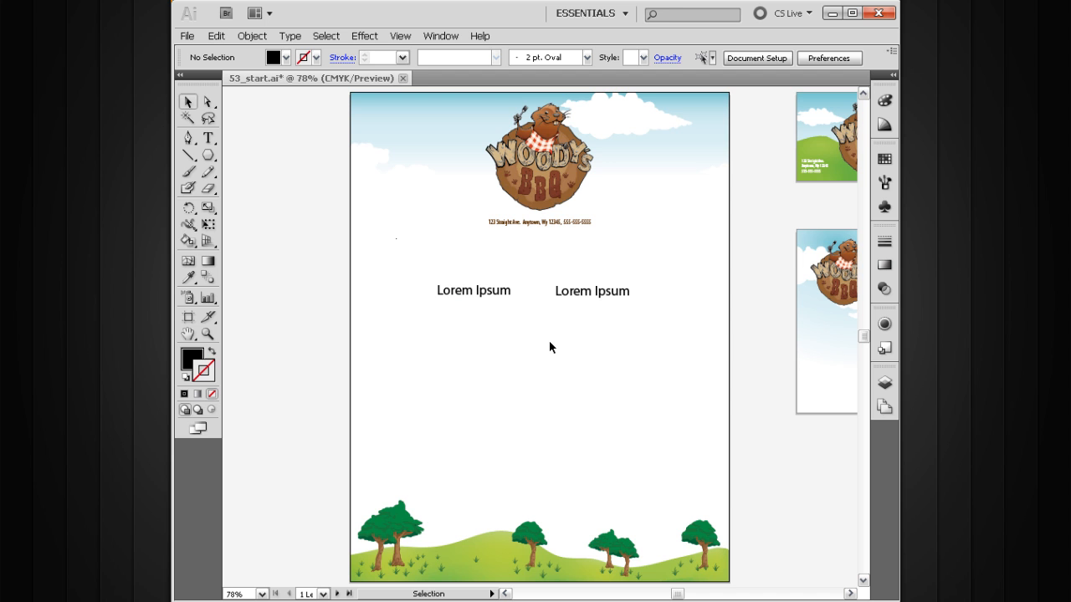
Step: Examine the appearance attributes of the left Lorem Ipsum text, both as a type object and as selected characters
{"action": "key", "text": "ctrl+space"}
{"action": "left_click_drag", "start_coordinate": [676, 220], "coordinate": [416, 399]}
{"action": "left_click_drag", "start_coordinate": [539, 358], "coordinate": [545, 385]}
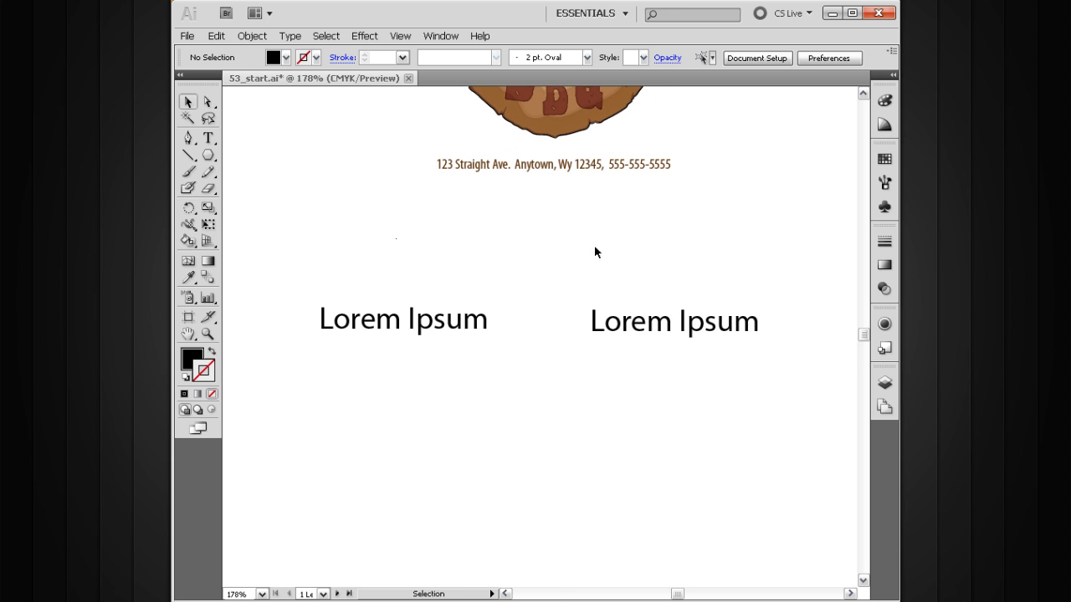
{"action": "left_click_drag", "start_coordinate": [489, 257], "coordinate": [294, 401]}
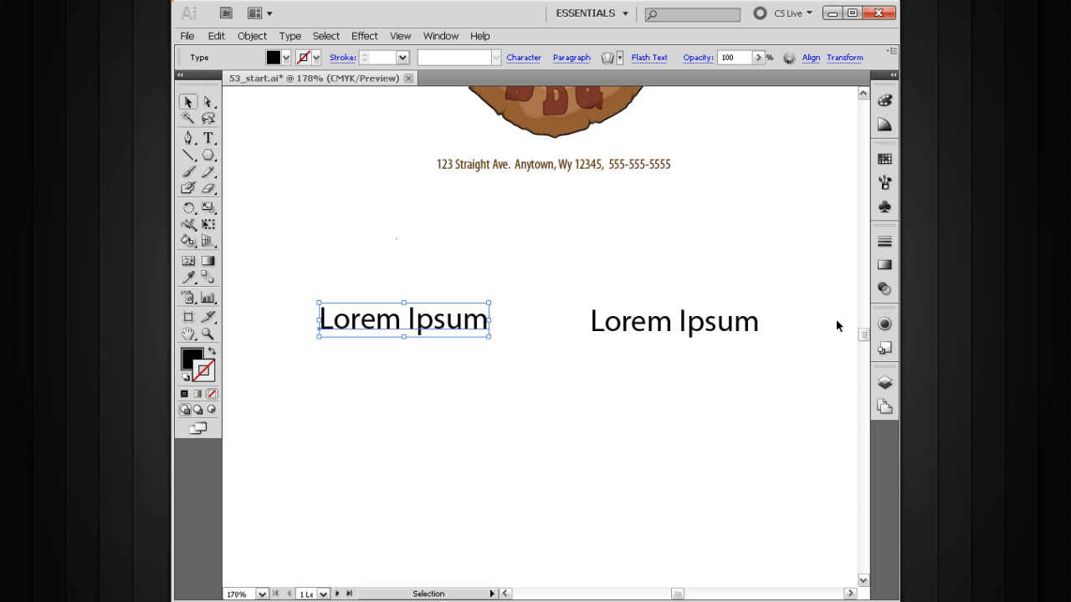
{"action": "left_click", "coordinate": [885, 325]}
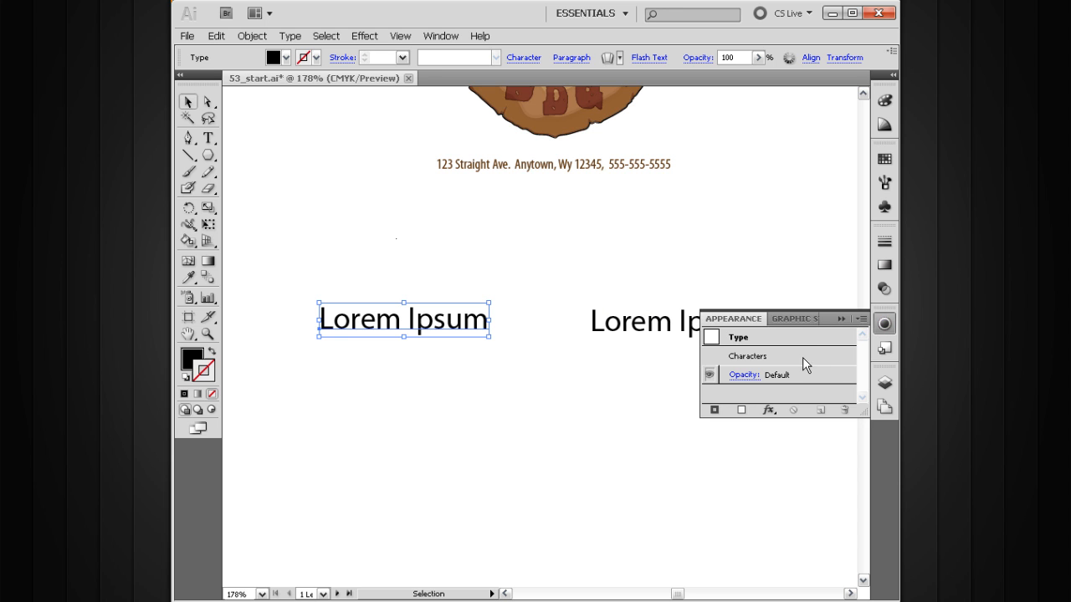
{"action": "left_click", "coordinate": [475, 358]}
{"action": "left_click_drag", "start_coordinate": [521, 260], "coordinate": [391, 353]}
{"action": "triple_click", "coordinate": [366, 328]}
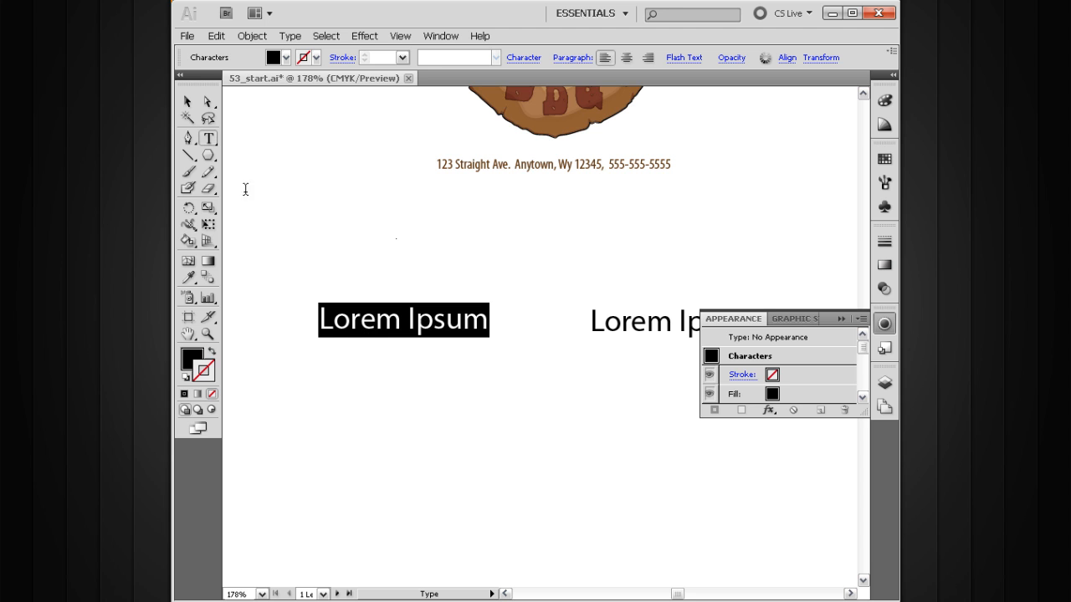
{"action": "left_click_drag", "start_coordinate": [333, 322], "coordinate": [389, 333]}
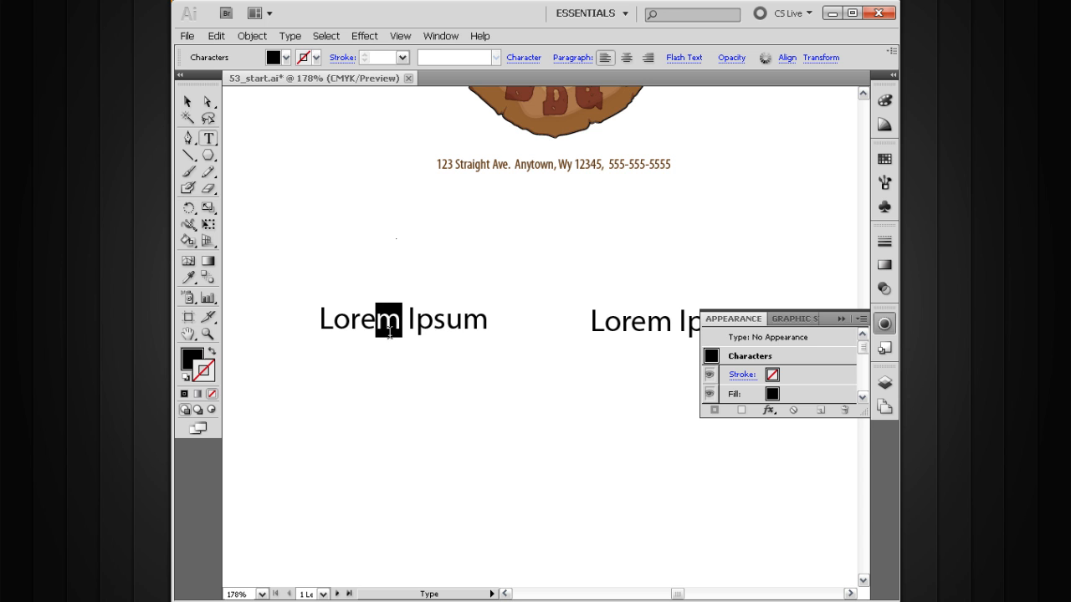
{"action": "left_click", "coordinate": [189, 101]}
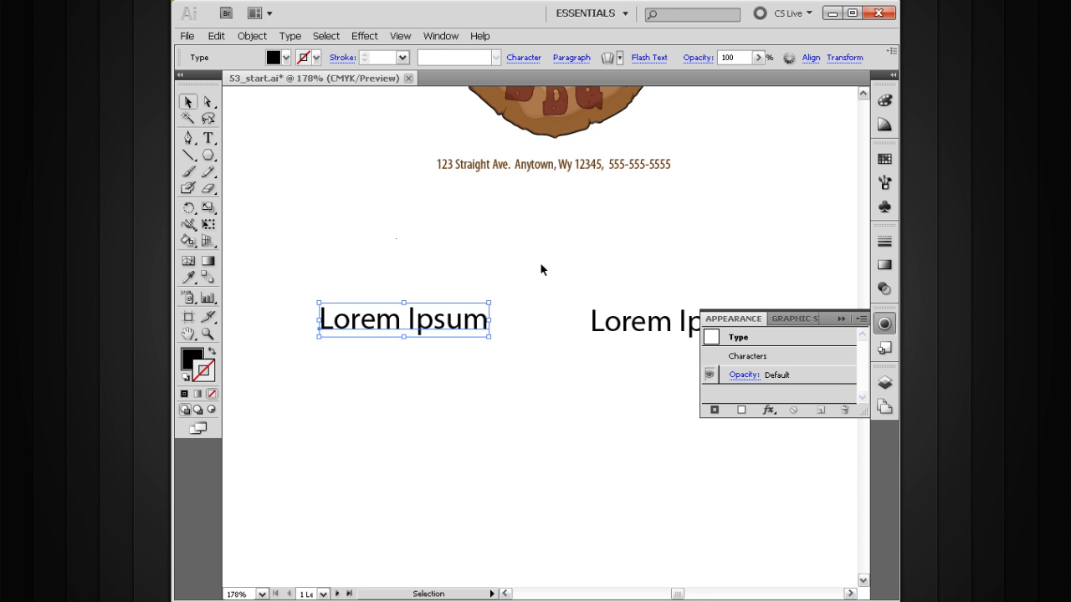
Step: Compare the appearance attributes of the right Lorem Ipsum area text as a whole object and with some characters selected
{"action": "left_click", "coordinate": [540, 262]}
{"action": "left_click_drag", "start_coordinate": [648, 358], "coordinate": [595, 289]}
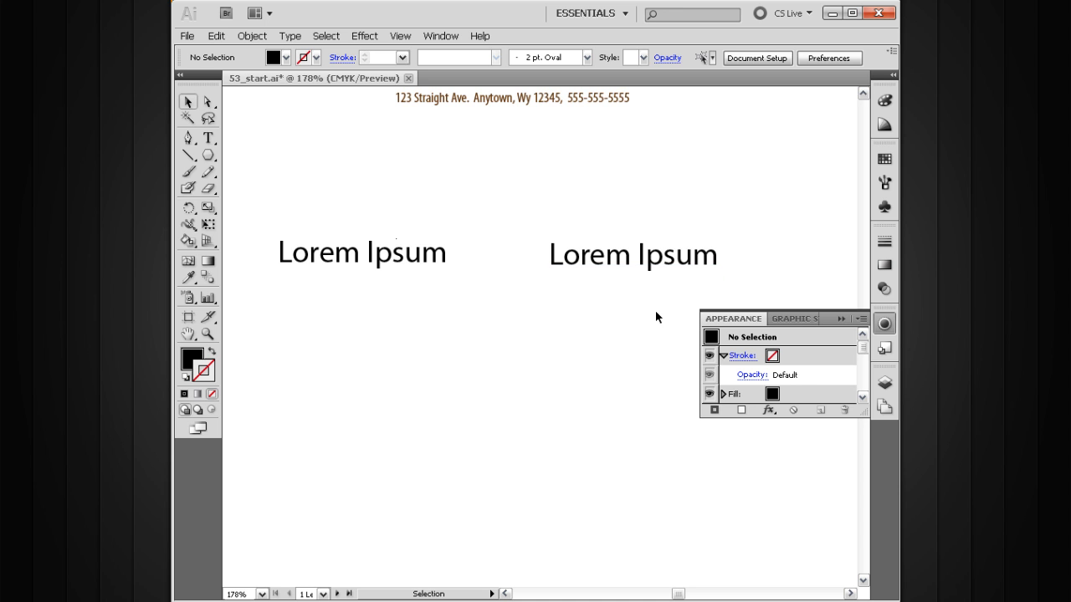
{"action": "left_click", "coordinate": [617, 278]}
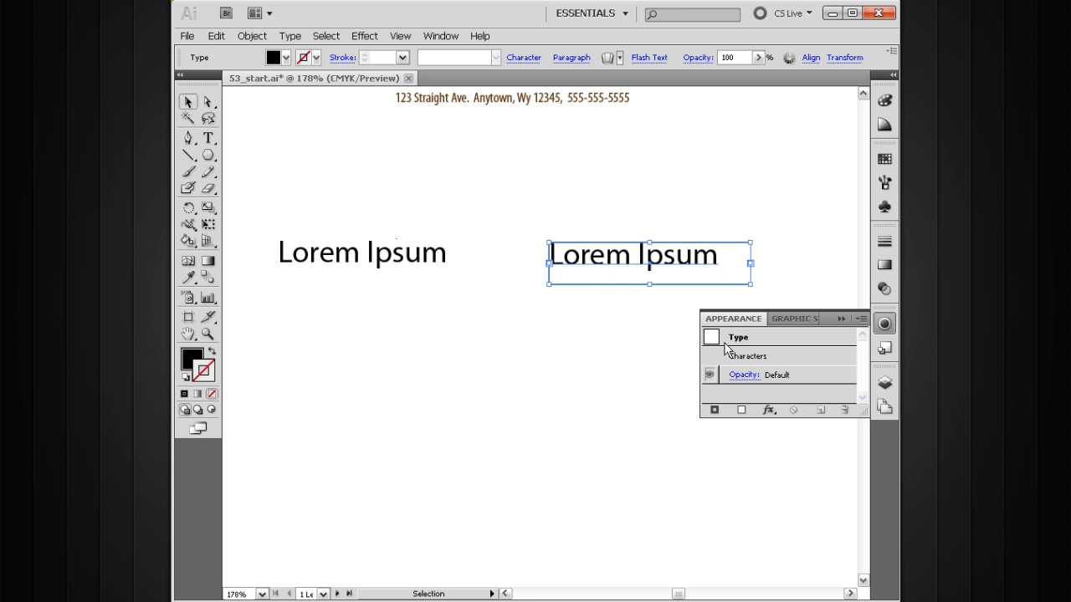
{"action": "double_click", "coordinate": [607, 263]}
{"action": "left_click_drag", "start_coordinate": [633, 260], "coordinate": [599, 283]}
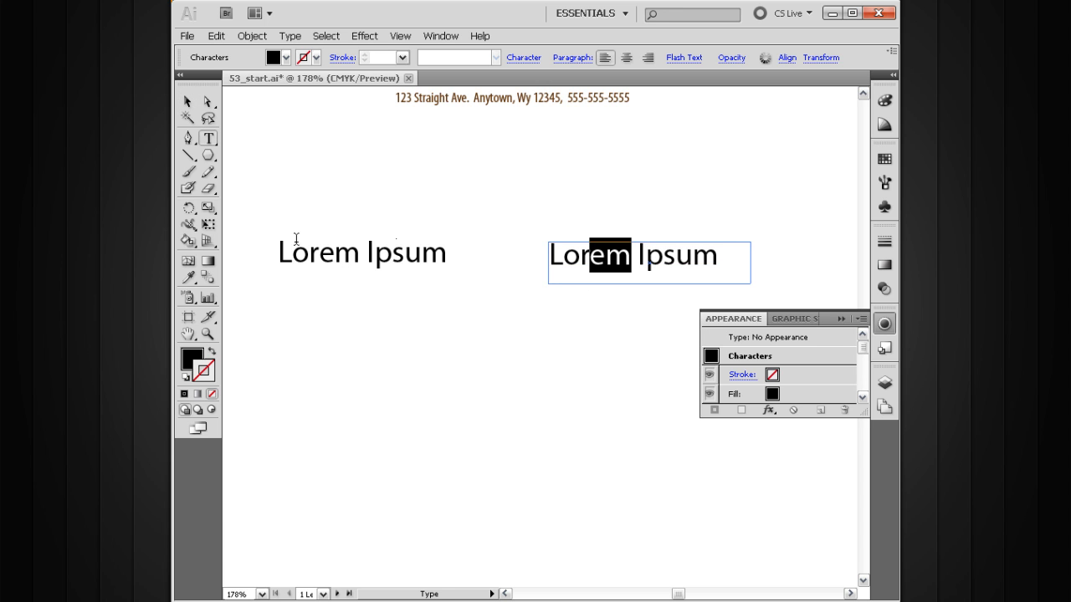
{"action": "left_click", "coordinate": [188, 101]}
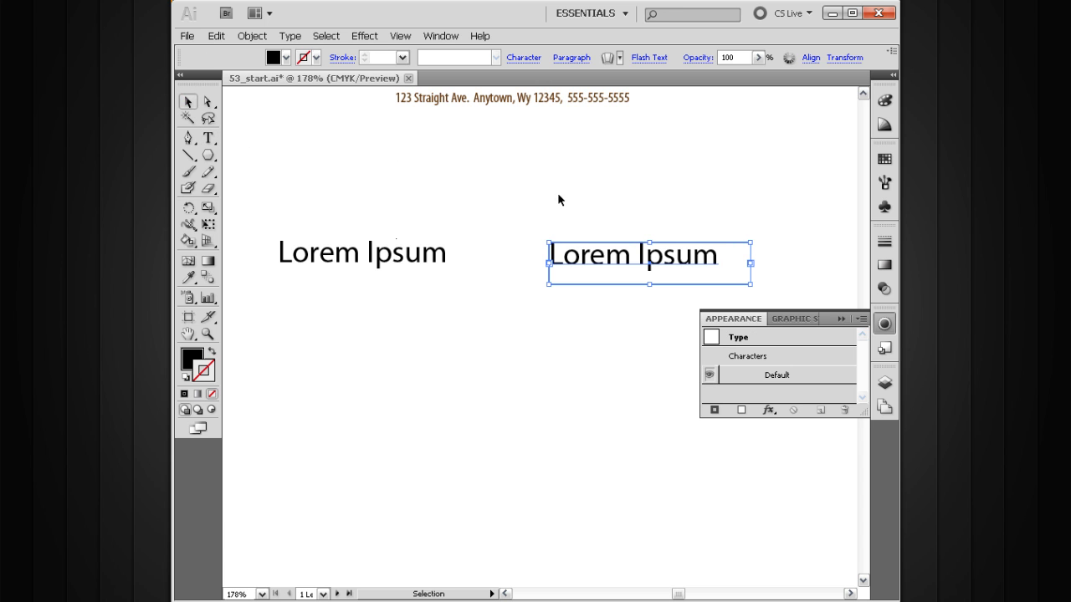
{"action": "left_click", "coordinate": [657, 234]}
Step: Fill only the frame path of the right Lorem Ipsum area text with light blue (C 51.76, M 0, Y 10.98, K 0)
{"action": "key", "text": "a"}
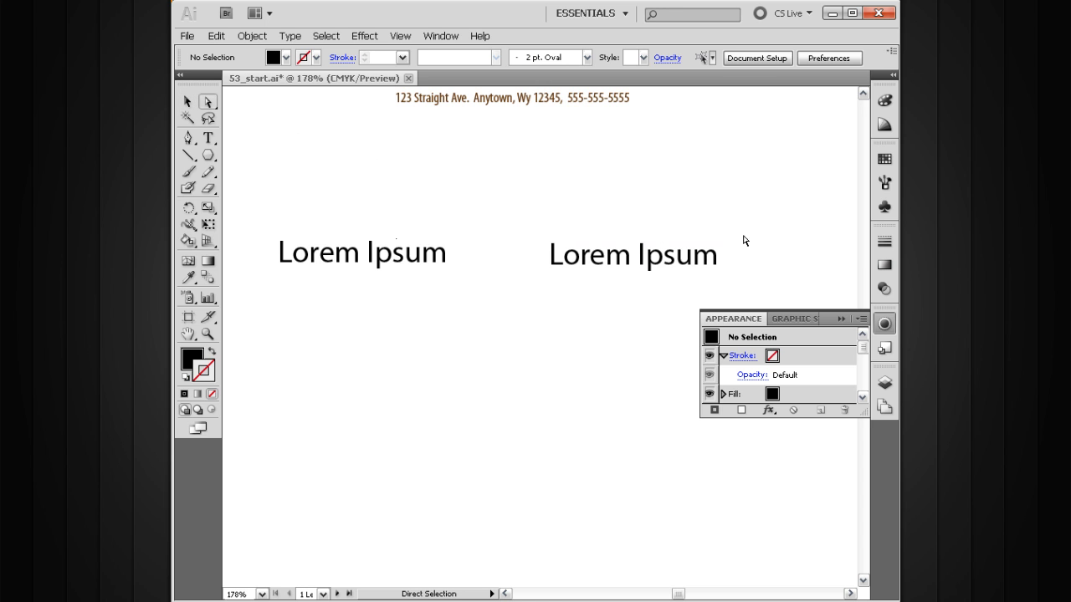
{"action": "left_click_drag", "start_coordinate": [740, 226], "coordinate": [730, 269]}
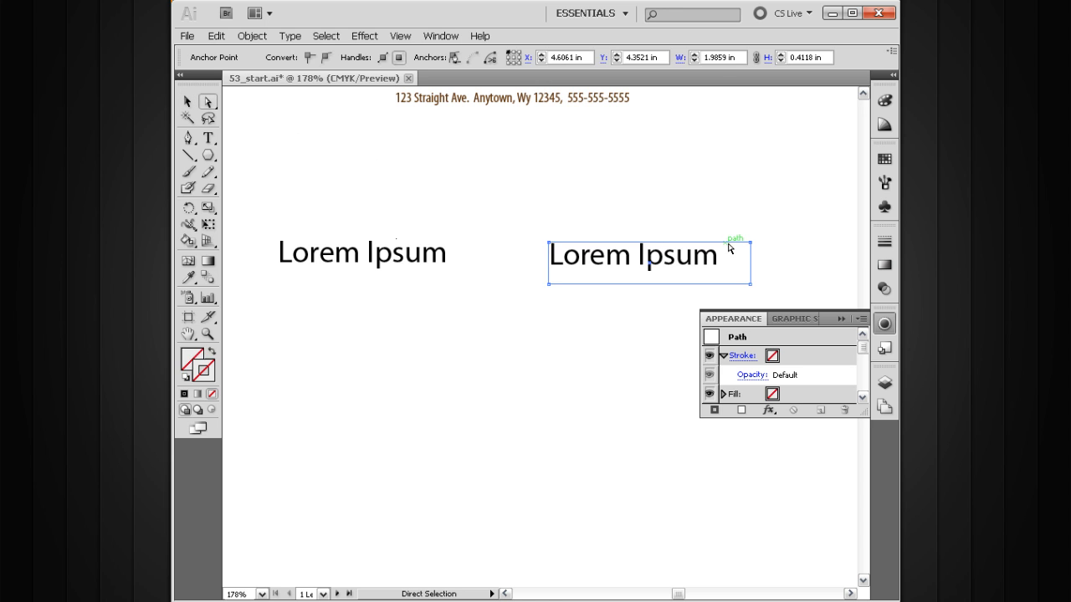
{"action": "key", "text": "space"}
{"action": "left_click_drag", "start_coordinate": [641, 323], "coordinate": [610, 290]}
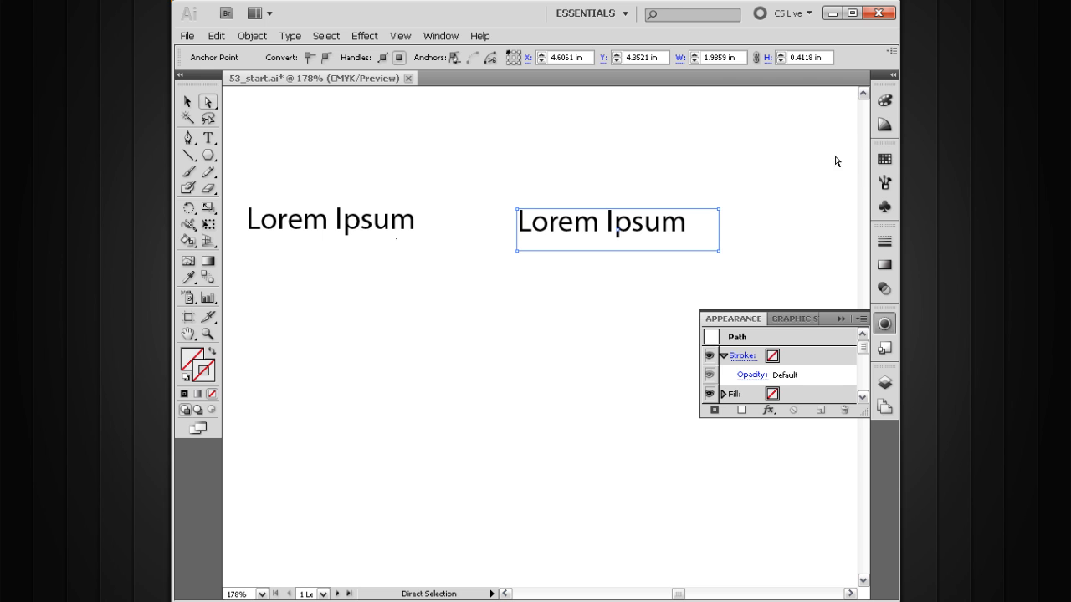
{"action": "left_click", "coordinate": [880, 99]}
{"action": "left_click", "coordinate": [716, 116]}
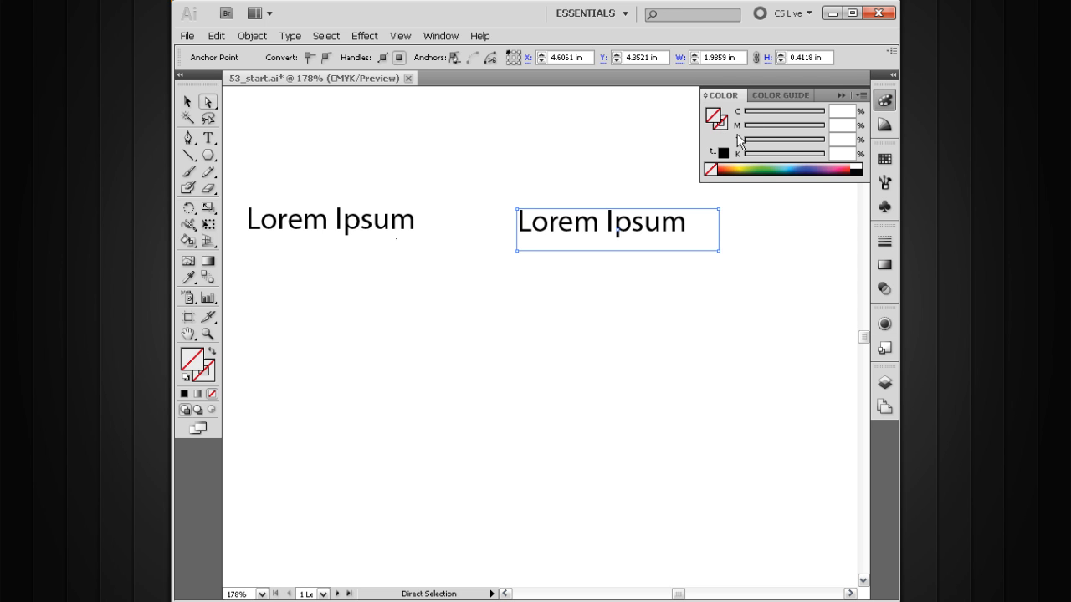
{"action": "left_click", "coordinate": [786, 166]}
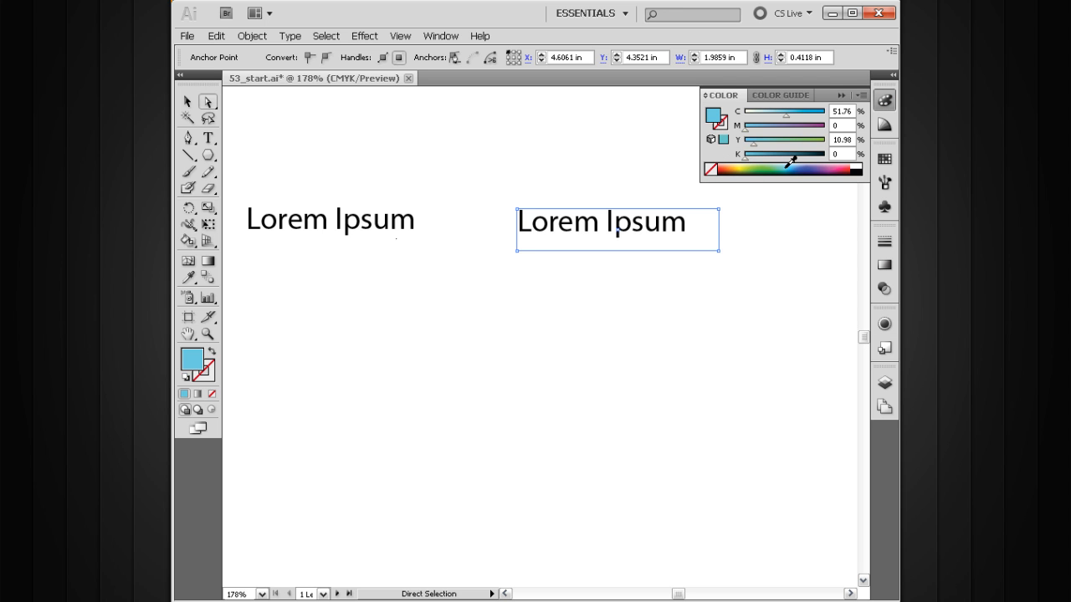
{"action": "left_click", "coordinate": [843, 84]}
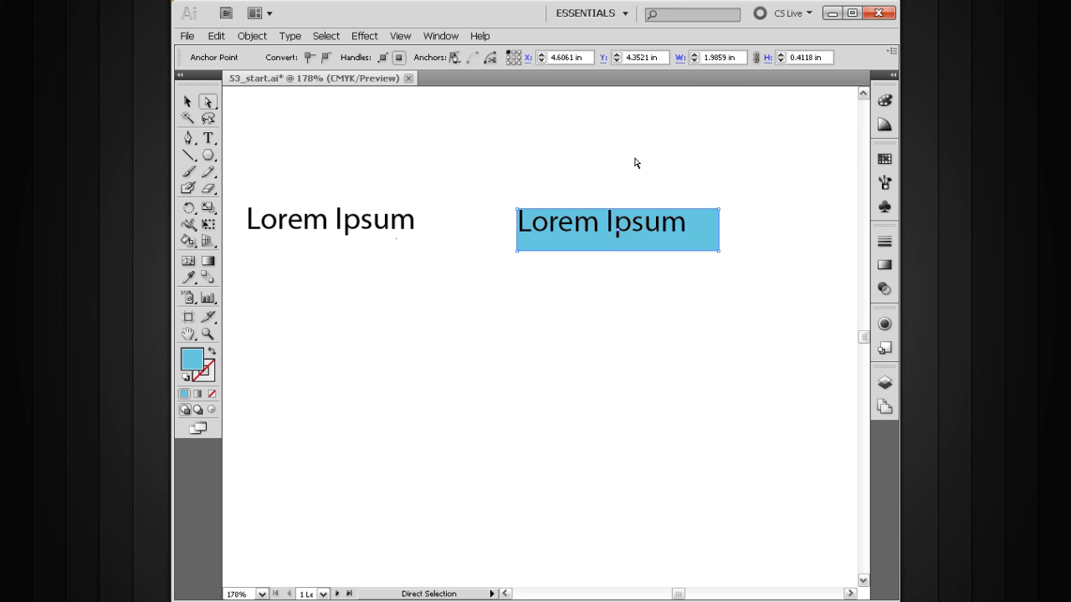
{"action": "key", "text": "v"}
{"action": "left_click", "coordinate": [498, 160]}
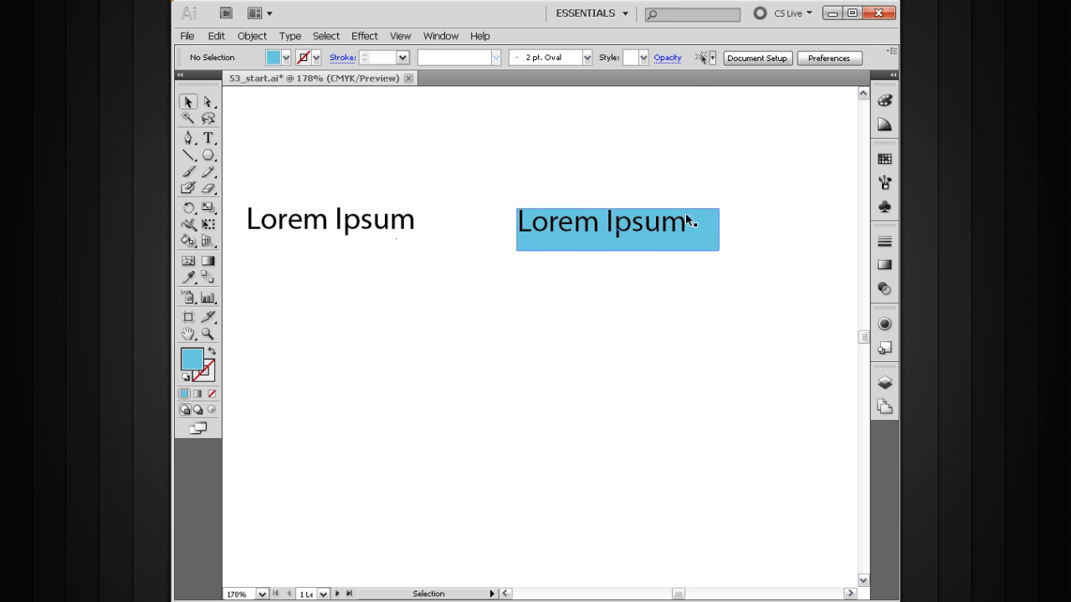
Step: Display the character formatting settings and check the paragraph settings grouped with them
{"action": "left_click_drag", "start_coordinate": [521, 266], "coordinate": [593, 294]}
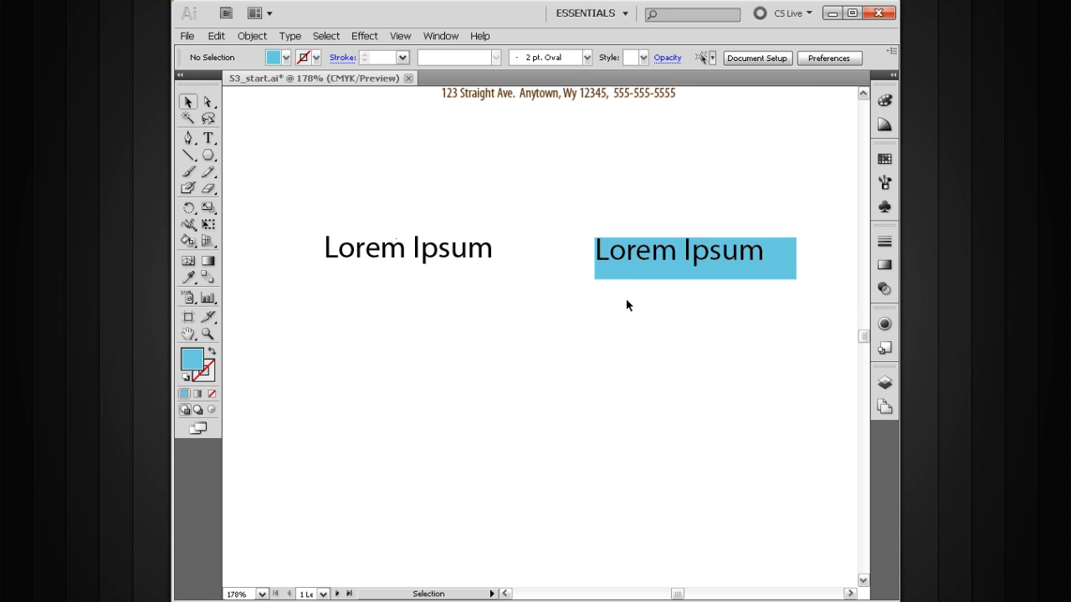
{"action": "left_click", "coordinate": [591, 342], "text": "ctrl+alt"}
{"action": "left_click", "coordinate": [592, 347], "text": "ctrl+alt"}
{"action": "left_click_drag", "start_coordinate": [545, 364], "coordinate": [585, 340]}
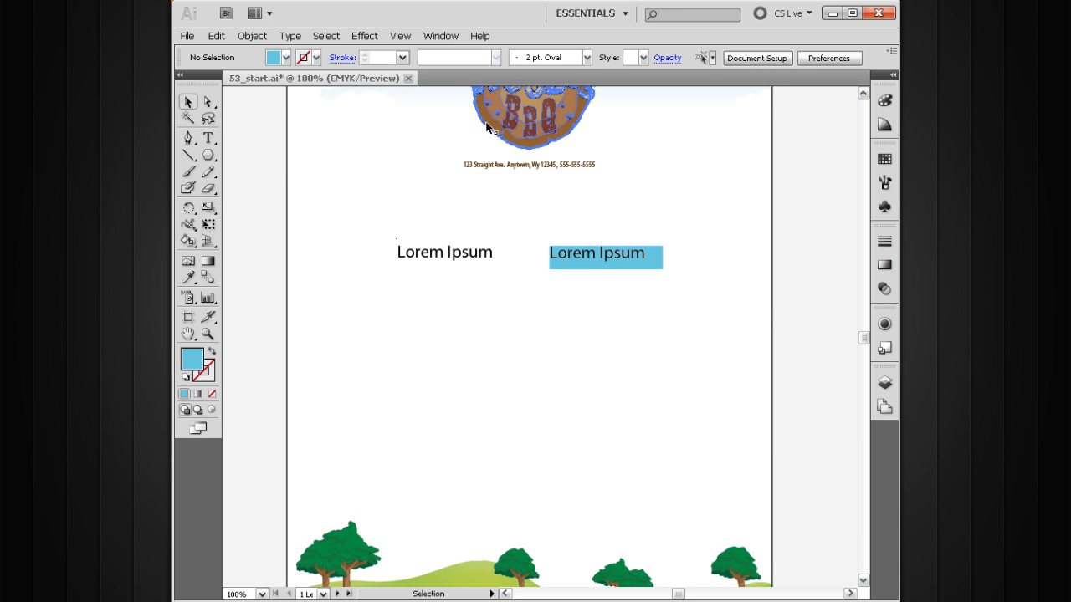
{"action": "left_click", "coordinate": [433, 38]}
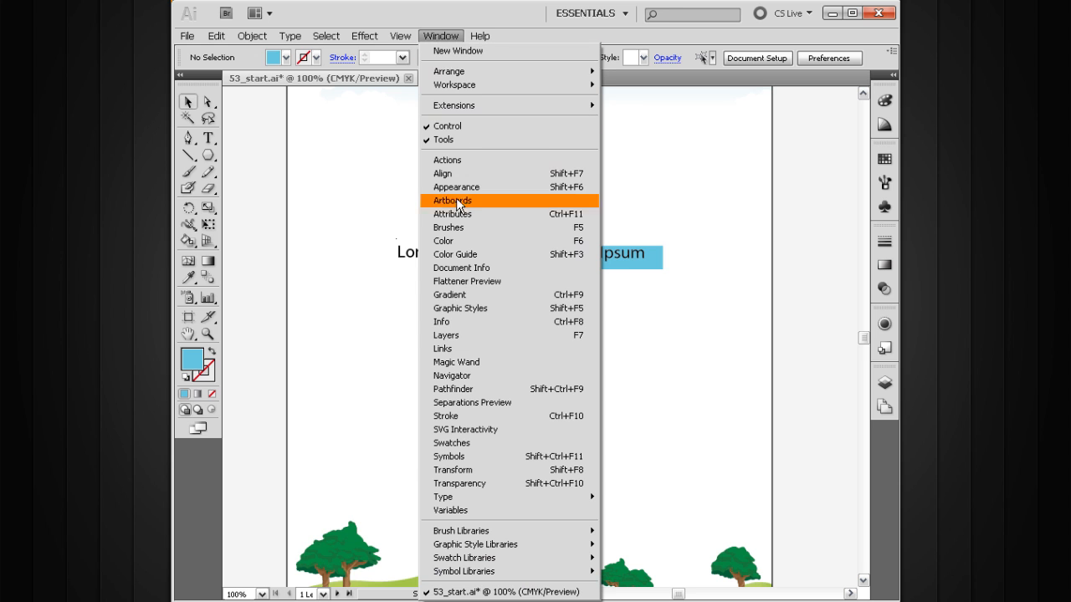
{"action": "mouse_move", "coordinate": [460, 499]}
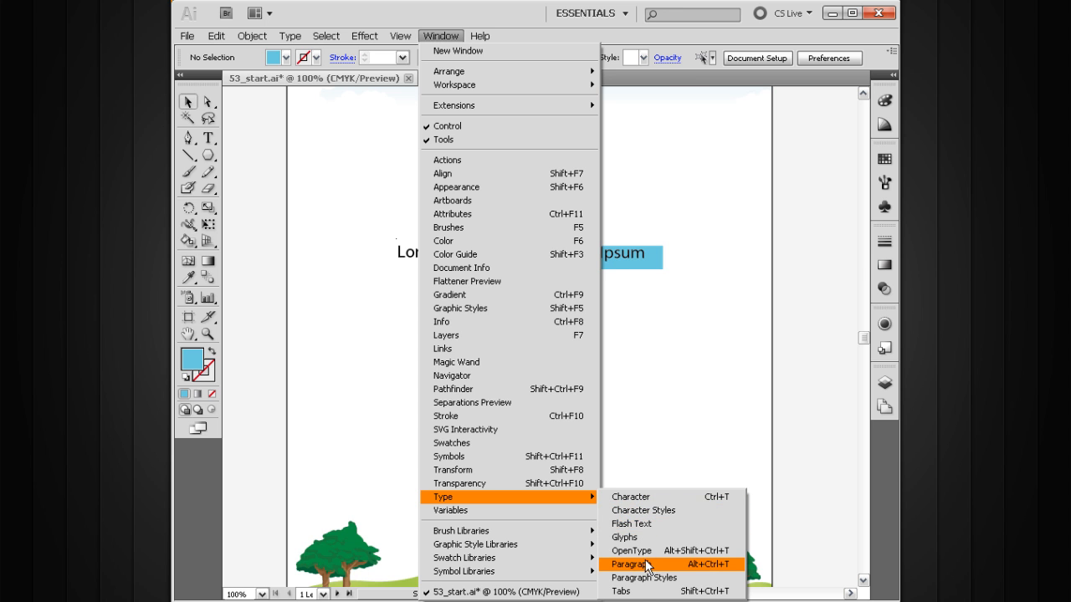
{"action": "left_click", "coordinate": [641, 500]}
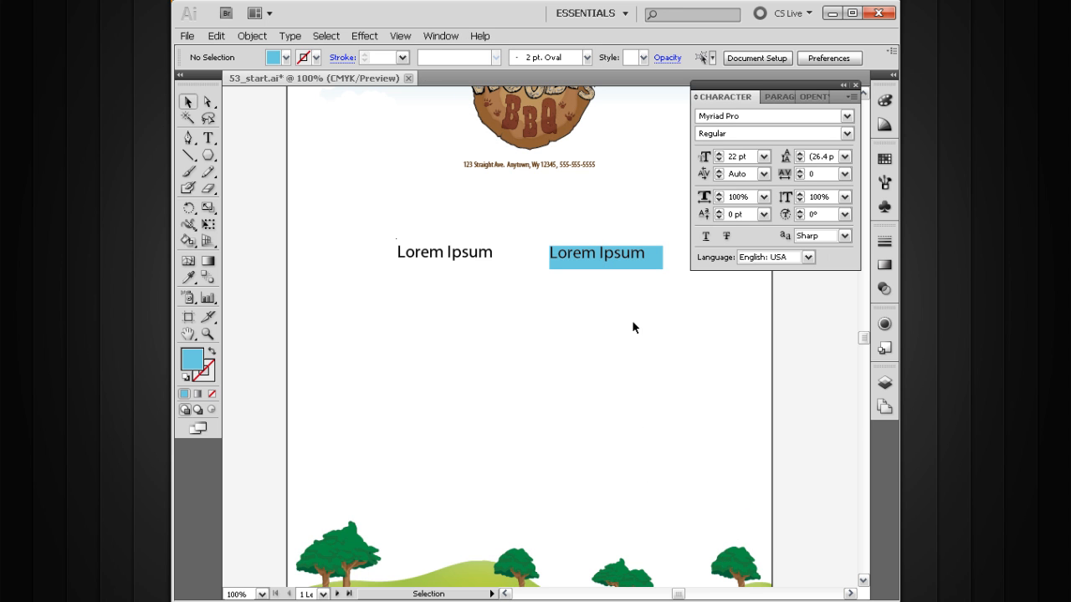
{"action": "left_click", "coordinate": [770, 97]}
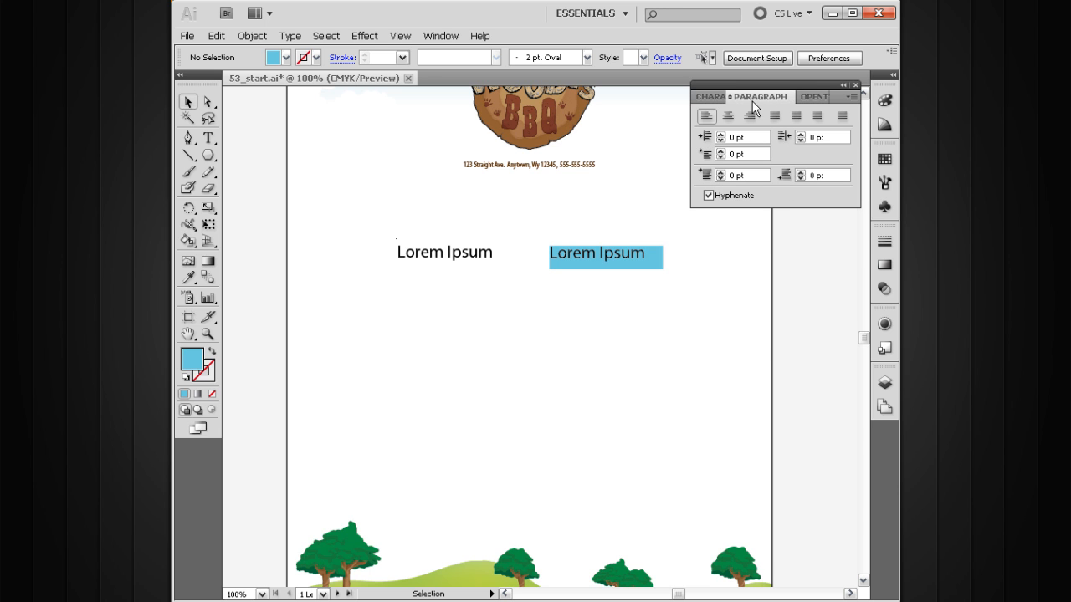
{"action": "left_click", "coordinate": [710, 96]}
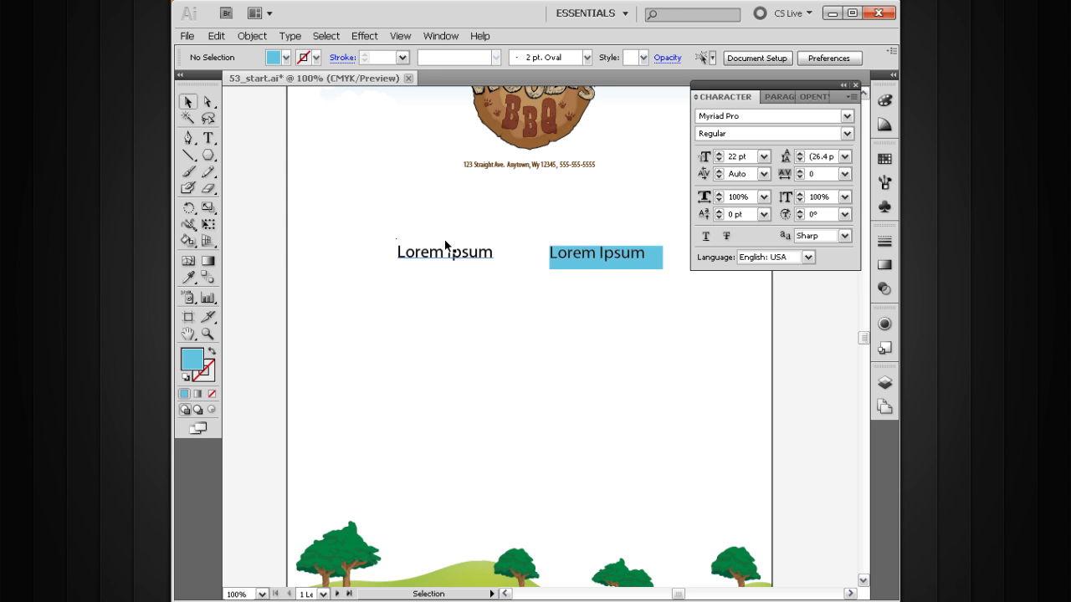
Step: Select the left Lorem Ipsum text and browse the available font families without changing its font
{"action": "left_click_drag", "start_coordinate": [499, 205], "coordinate": [409, 304]}
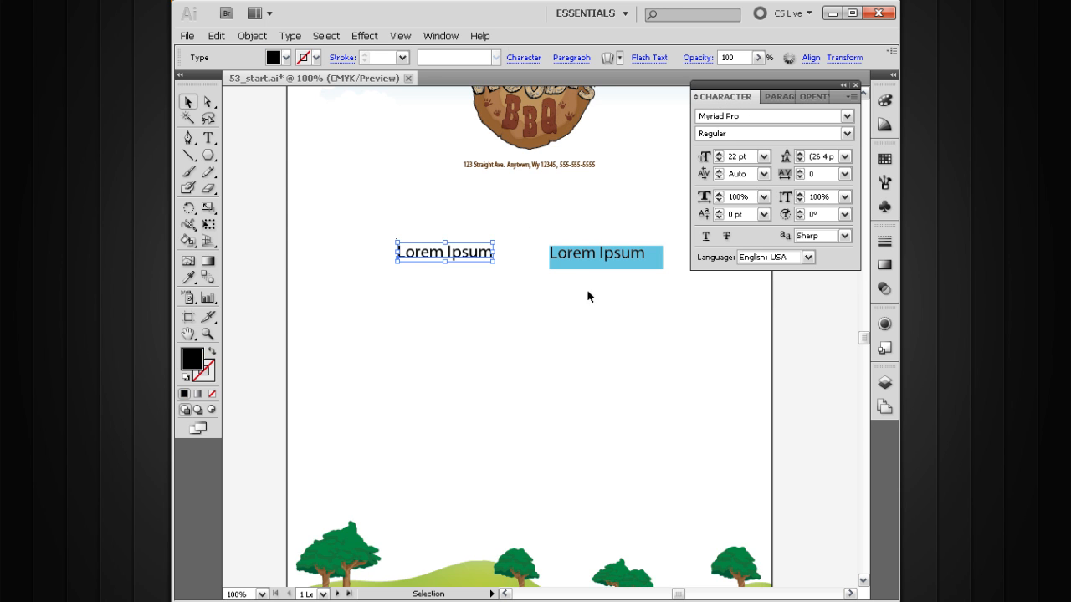
{"action": "left_click_drag", "start_coordinate": [617, 256], "coordinate": [593, 259]}
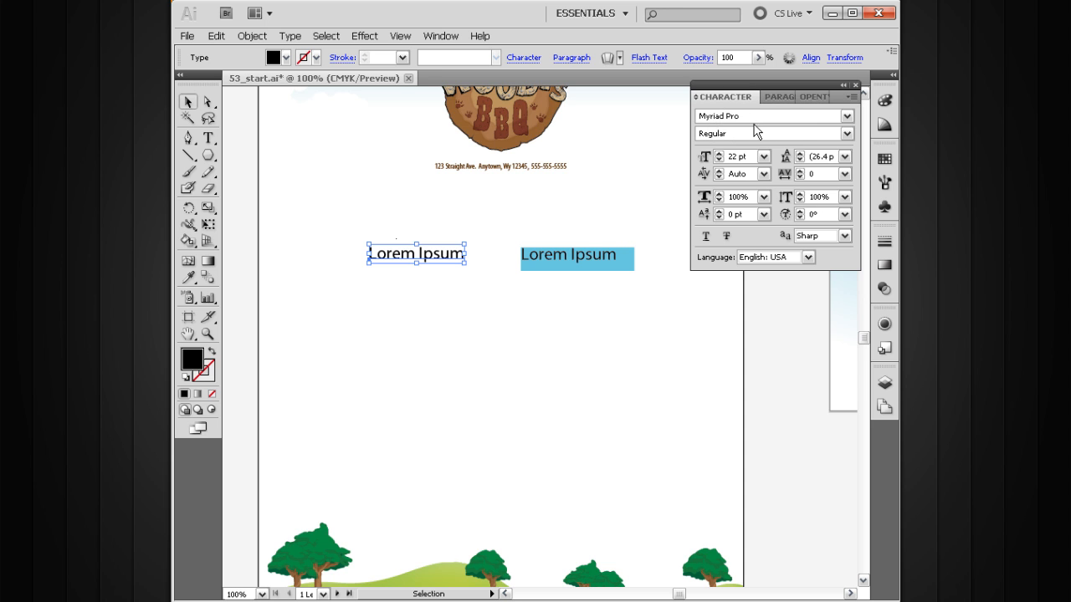
{"action": "left_click", "coordinate": [846, 118]}
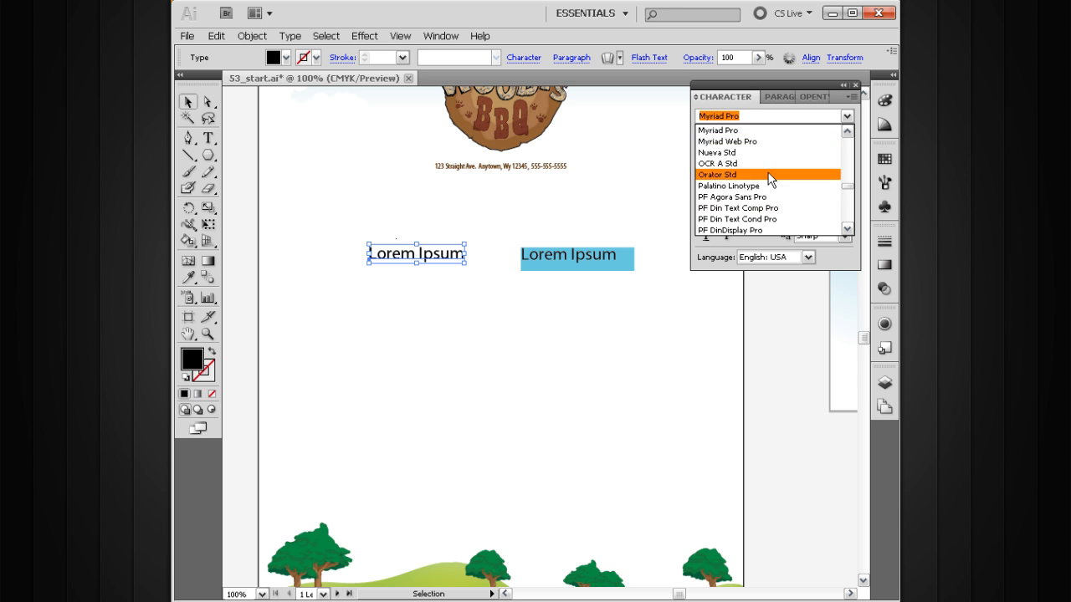
{"action": "left_click", "coordinate": [719, 109]}
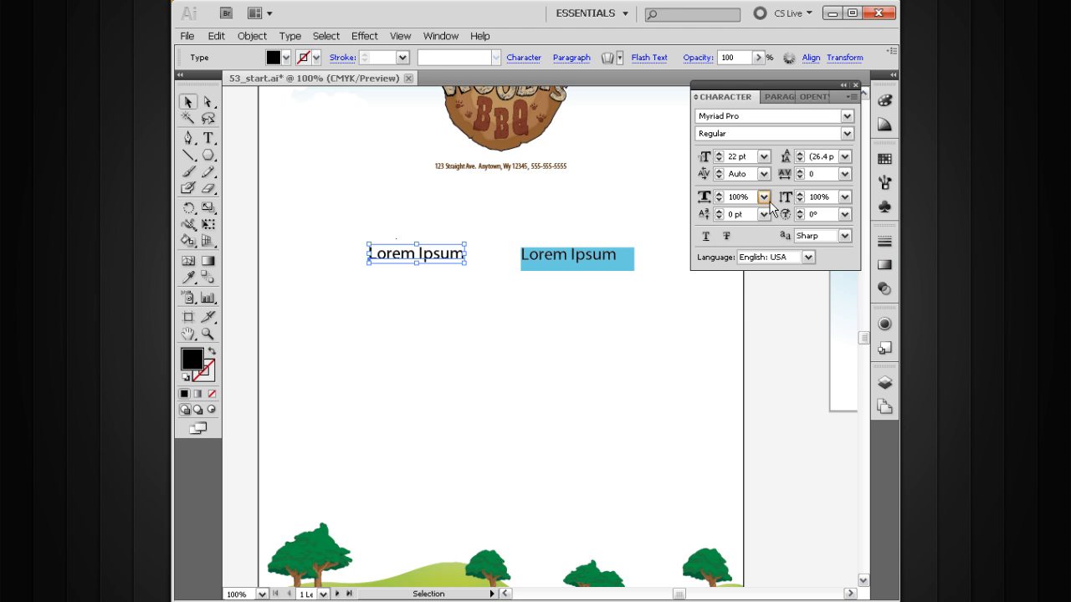
Step: Try scaling the left Lorem Ipsum text to 200% horizontally and 200% vertically, and undo both changes
{"action": "left_click", "coordinate": [764, 199]}
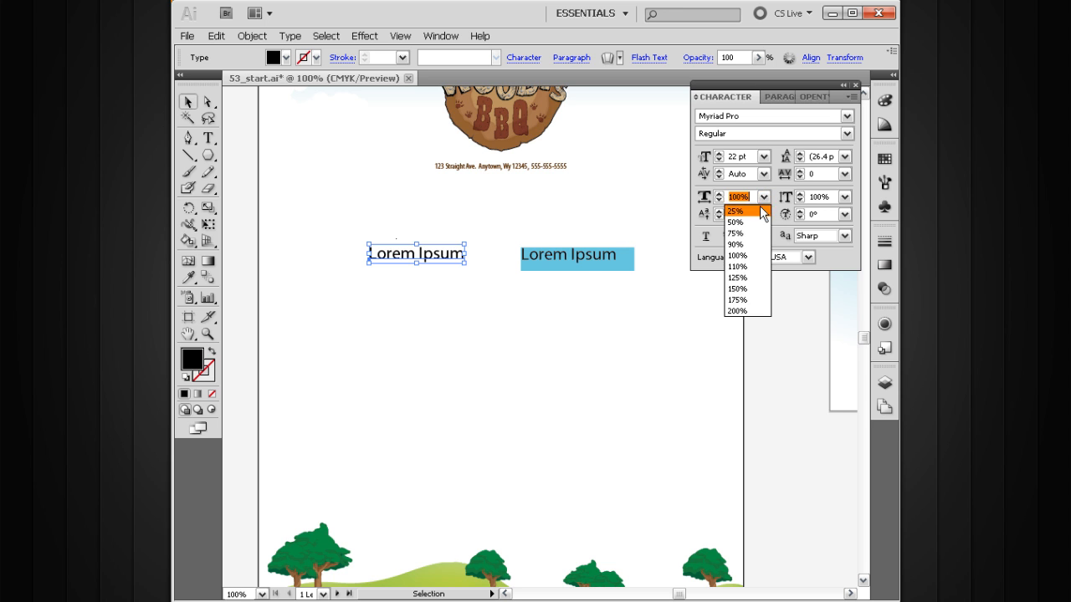
{"action": "left_click", "coordinate": [738, 310]}
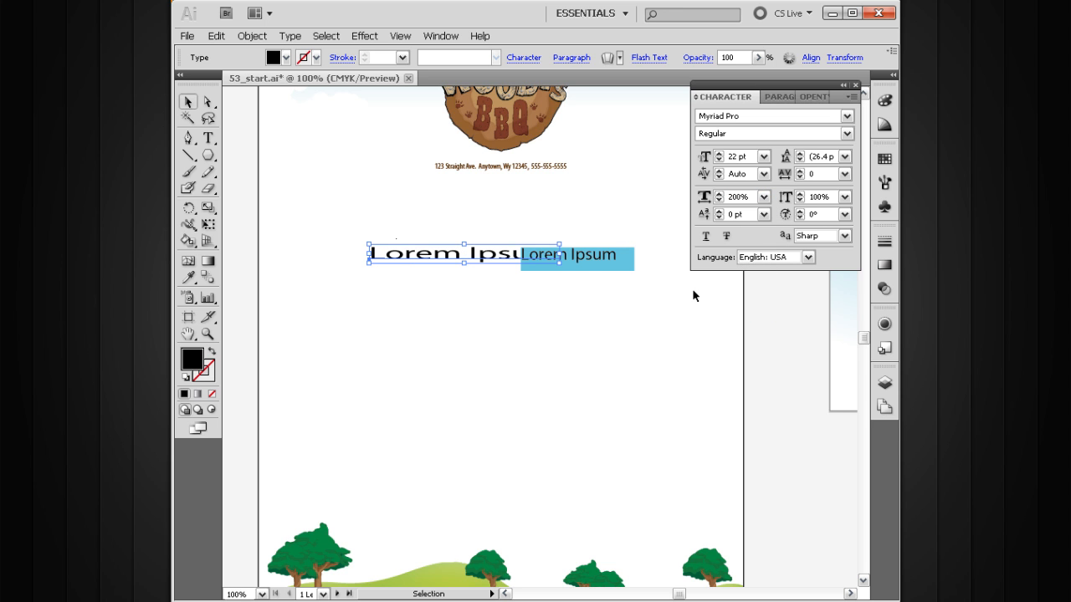
{"action": "left_click", "coordinate": [845, 197]}
{"action": "left_click", "coordinate": [816, 310]}
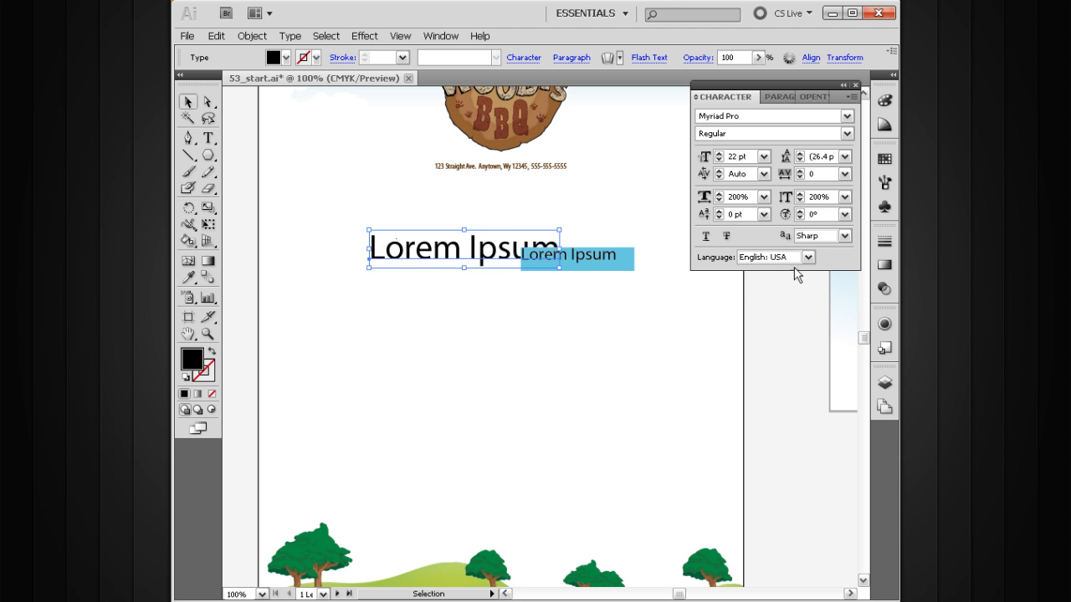
{"action": "key", "text": "ctrl+z"}
{"action": "key", "text": "ctrl+z"}
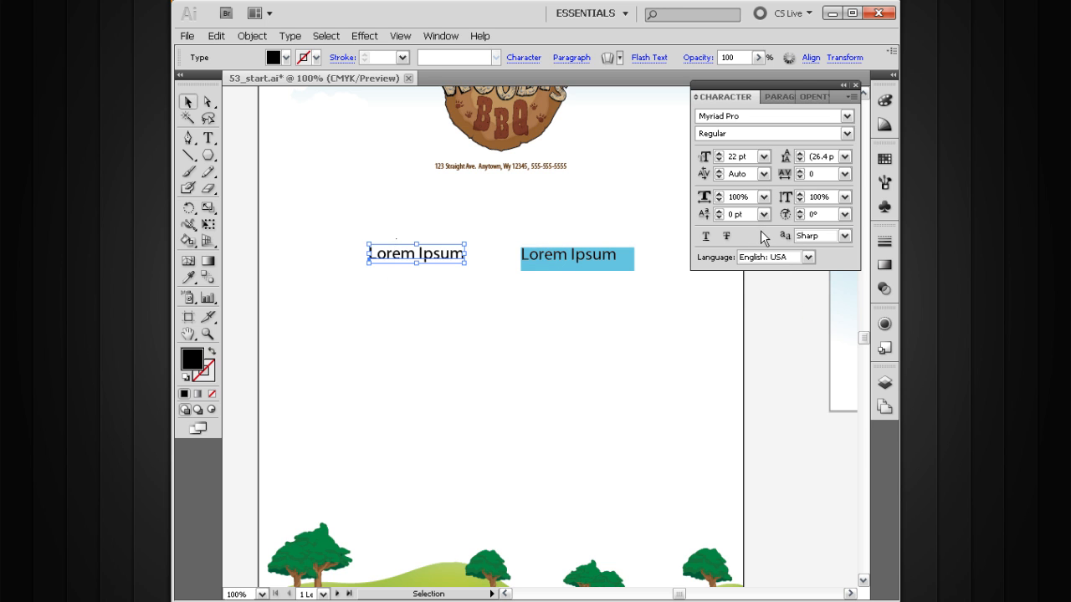
Step: Try a 5 pt baseline shift on the letters "Ip" of the left Lorem Ipsum text and undo it
{"action": "left_click", "coordinate": [482, 255]}
{"action": "left_click_drag", "start_coordinate": [560, 182], "coordinate": [381, 351]}
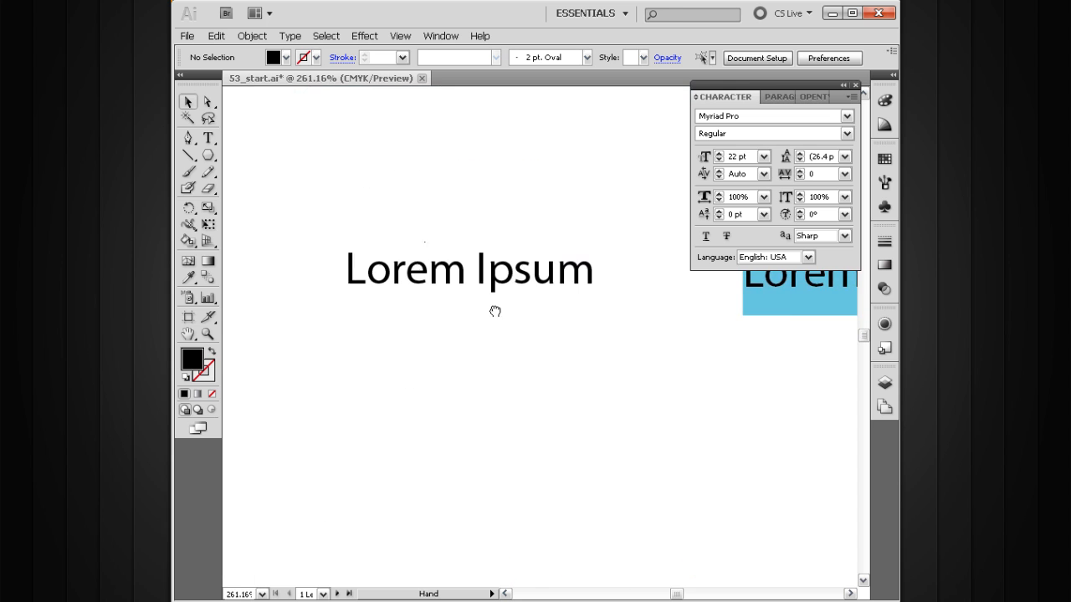
{"action": "double_click", "coordinate": [492, 272]}
{"action": "left_click_drag", "start_coordinate": [506, 267], "coordinate": [473, 268]}
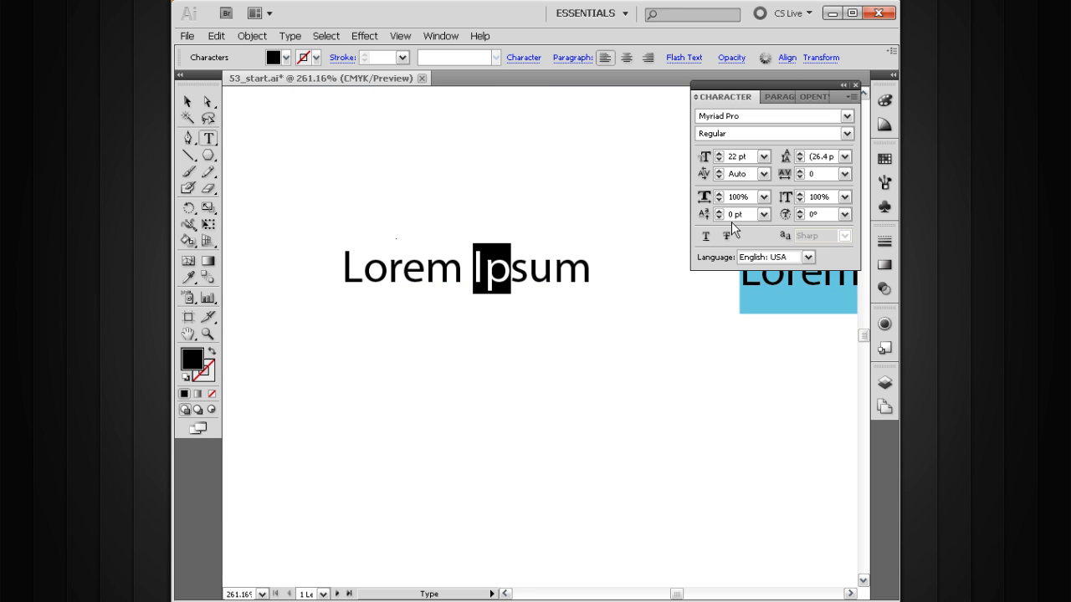
{"action": "left_click", "coordinate": [763, 214]}
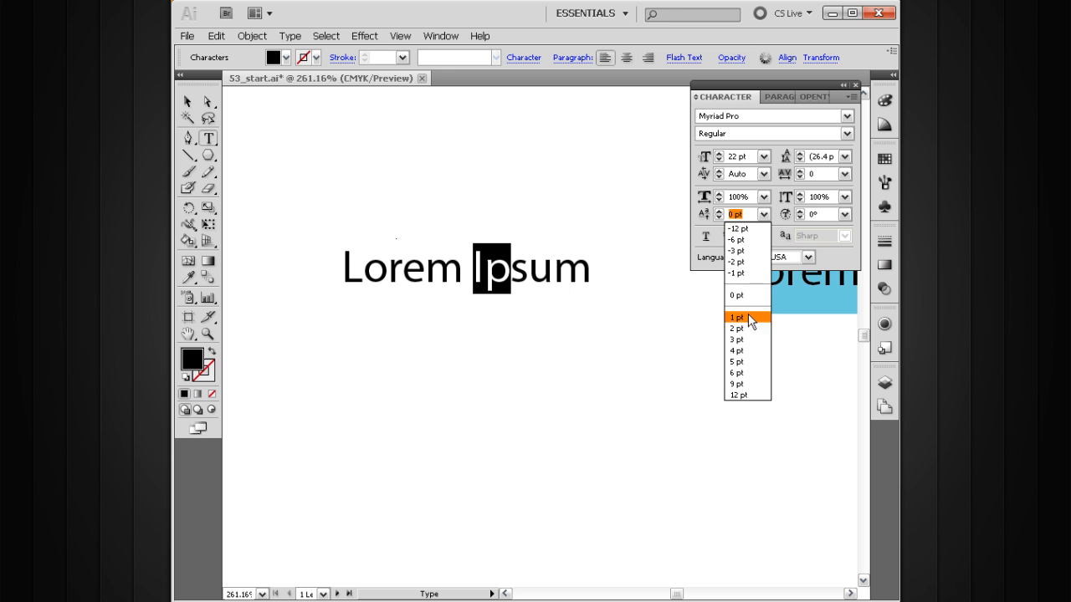
{"action": "left_click", "coordinate": [743, 361]}
{"action": "left_click", "coordinate": [526, 276]}
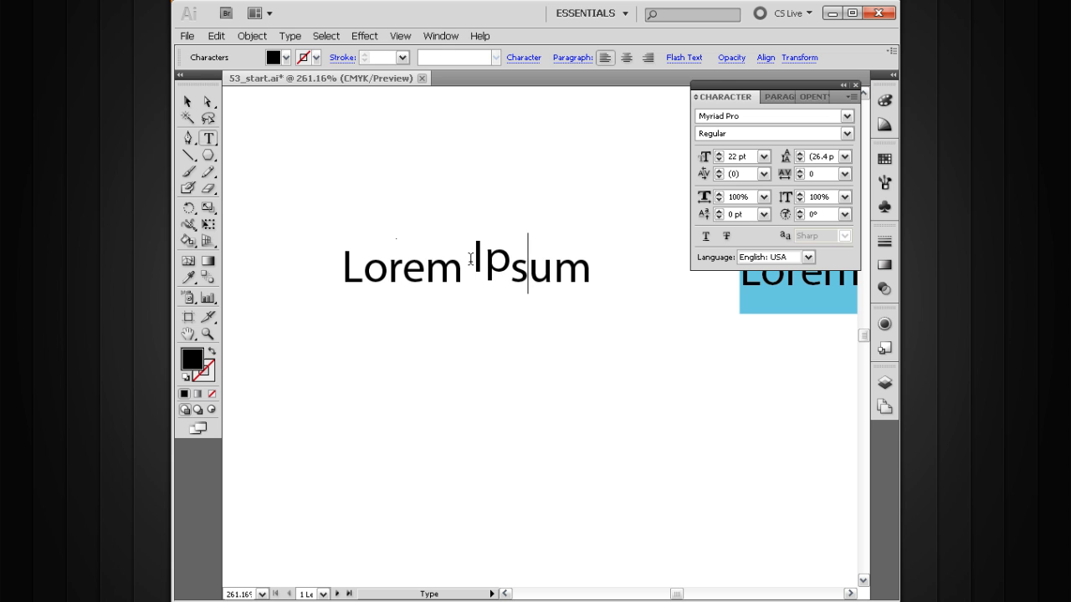
{"action": "key", "text": "ctrl+z"}
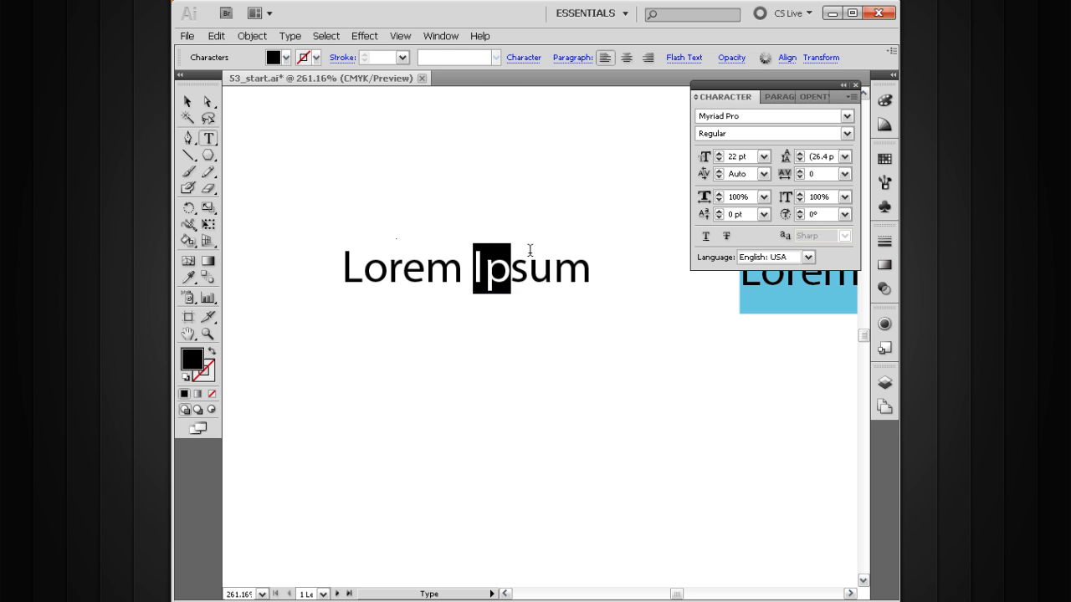
Step: Try rotating the final "m" of the left Lorem Ipsum text by -90° and undo the rotation
{"action": "left_click_drag", "start_coordinate": [552, 268], "coordinate": [591, 268]}
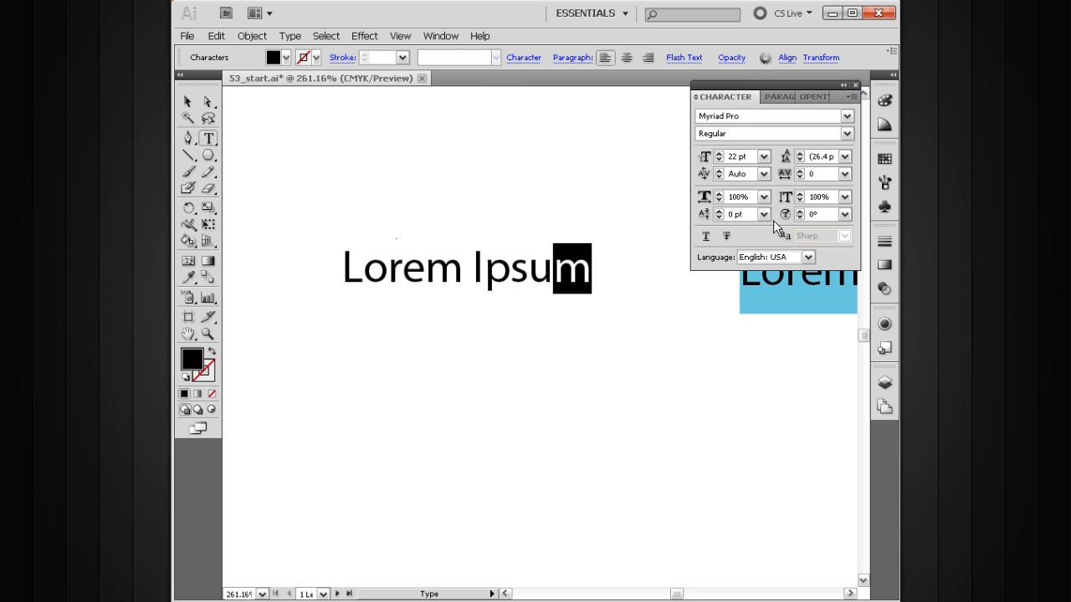
{"action": "left_click", "coordinate": [844, 214]}
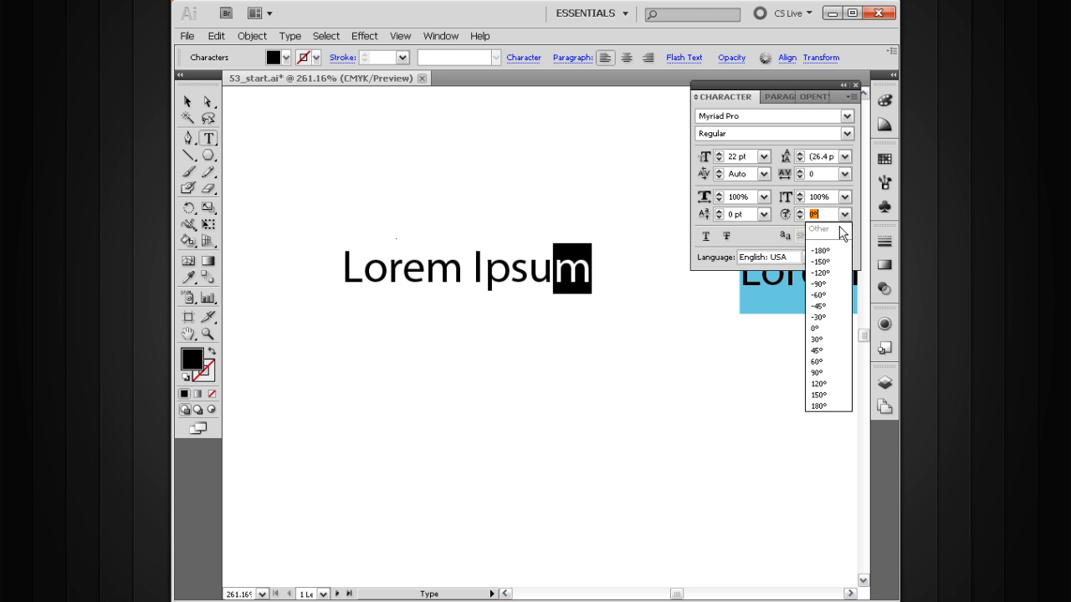
{"action": "left_click", "coordinate": [824, 285]}
{"action": "left_click", "coordinate": [588, 274]}
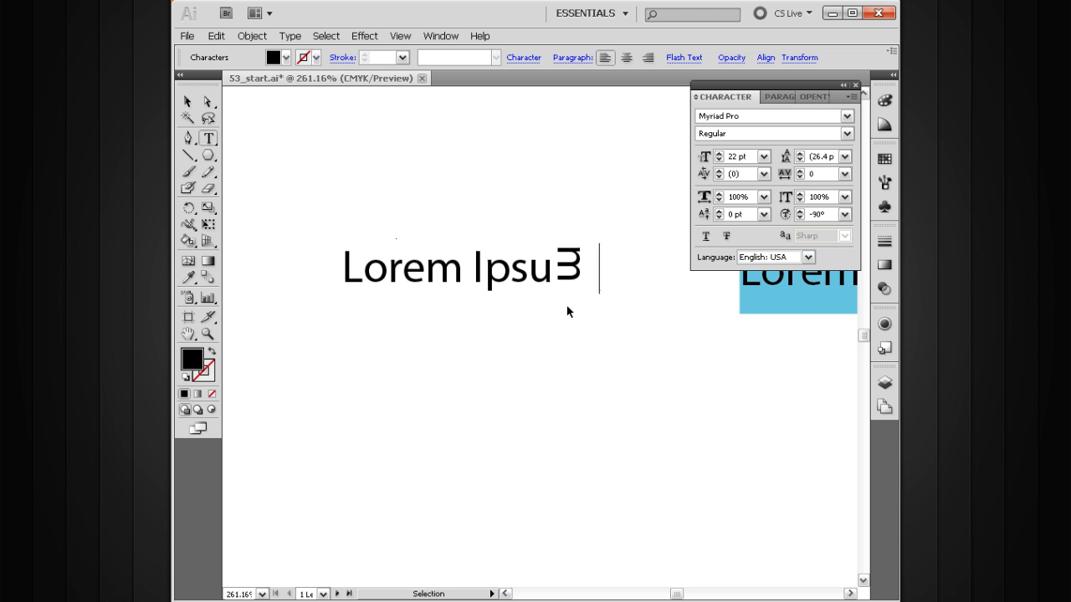
{"action": "key", "text": "ctrl+z"}
{"action": "key", "text": "Escape"}
{"action": "left_click", "coordinate": [589, 189]}
Step: Check the available text anti-aliasing methods without changing the current one
{"action": "key", "text": "space"}
{"action": "left_click_drag", "start_coordinate": [650, 346], "coordinate": [644, 331]}
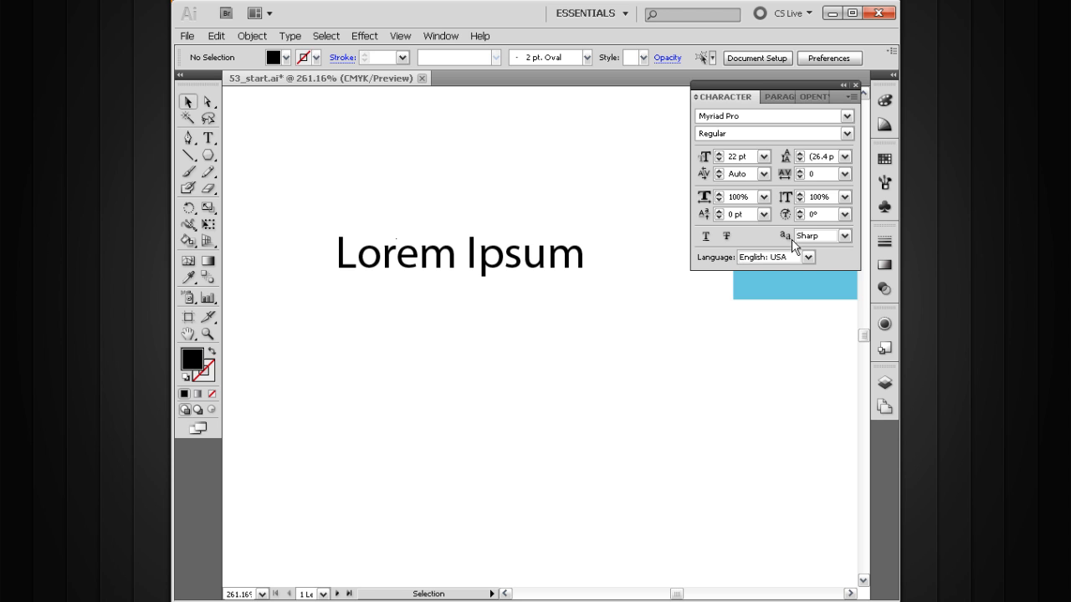
{"action": "left_click", "coordinate": [844, 237]}
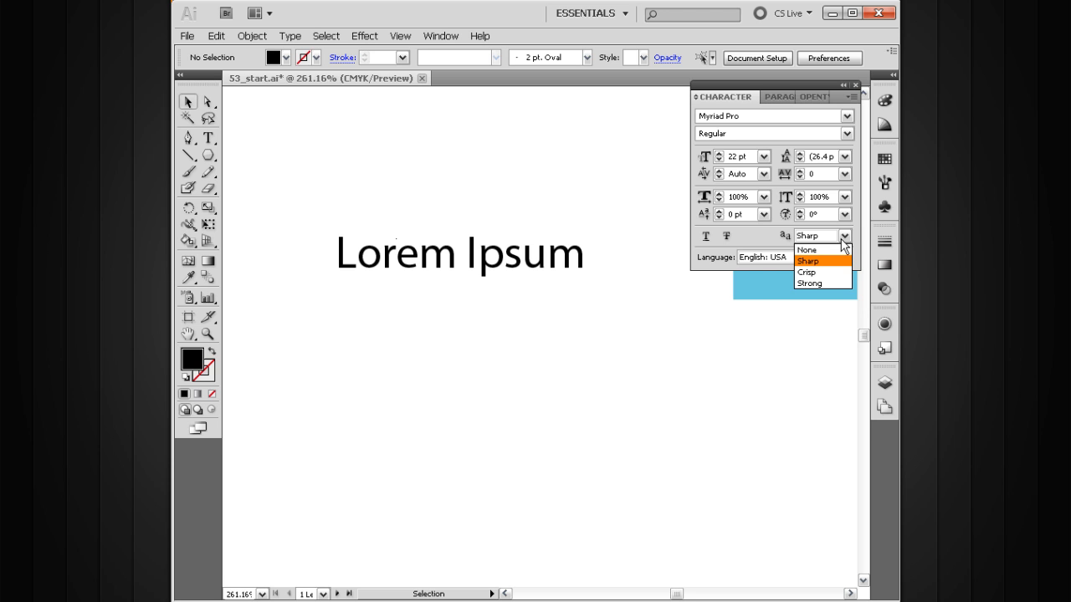
{"action": "left_click", "coordinate": [769, 240]}
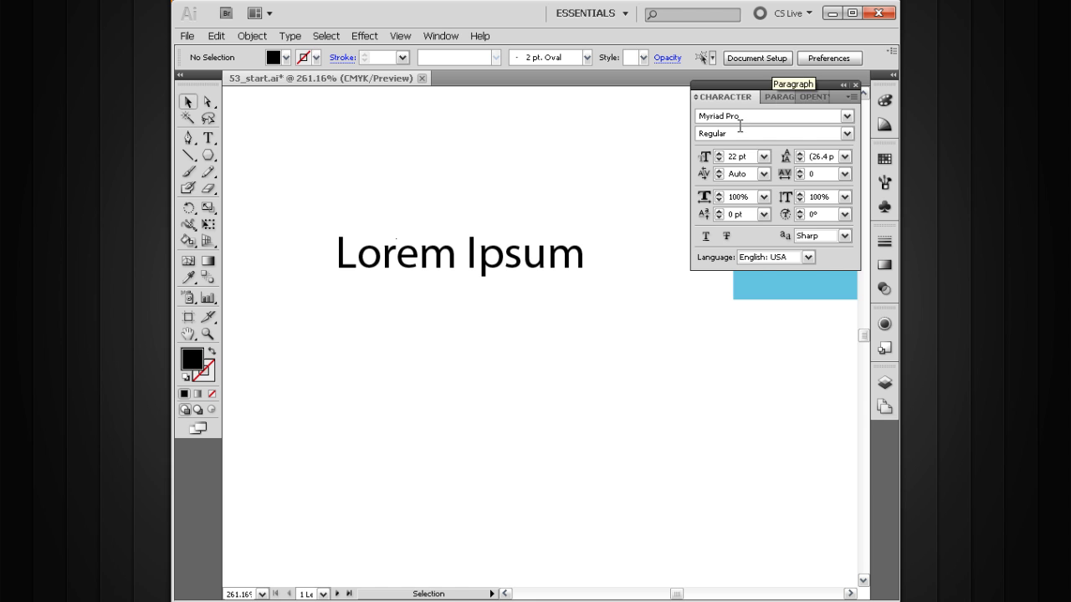
Step: Move the long Lorem ipsum text block onto the letterhead below the two short texts and display the paragraph settings
{"action": "left_click", "coordinate": [589, 356], "text": "ctrl+alt"}
{"action": "left_click", "coordinate": [589, 355], "text": "ctrl+alt"}
{"action": "left_click", "coordinate": [589, 355], "text": "ctrl+alt"}
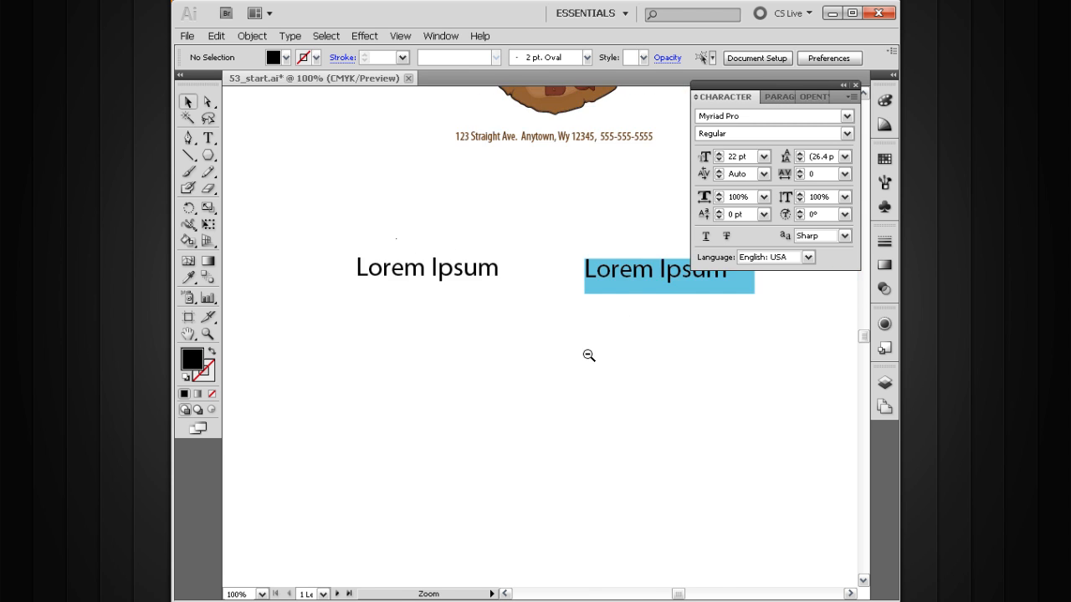
{"action": "left_click", "coordinate": [589, 355], "text": "ctrl+alt"}
{"action": "left_click_drag", "start_coordinate": [500, 383], "coordinate": [698, 356]}
{"action": "left_click_drag", "start_coordinate": [366, 243], "coordinate": [563, 346]}
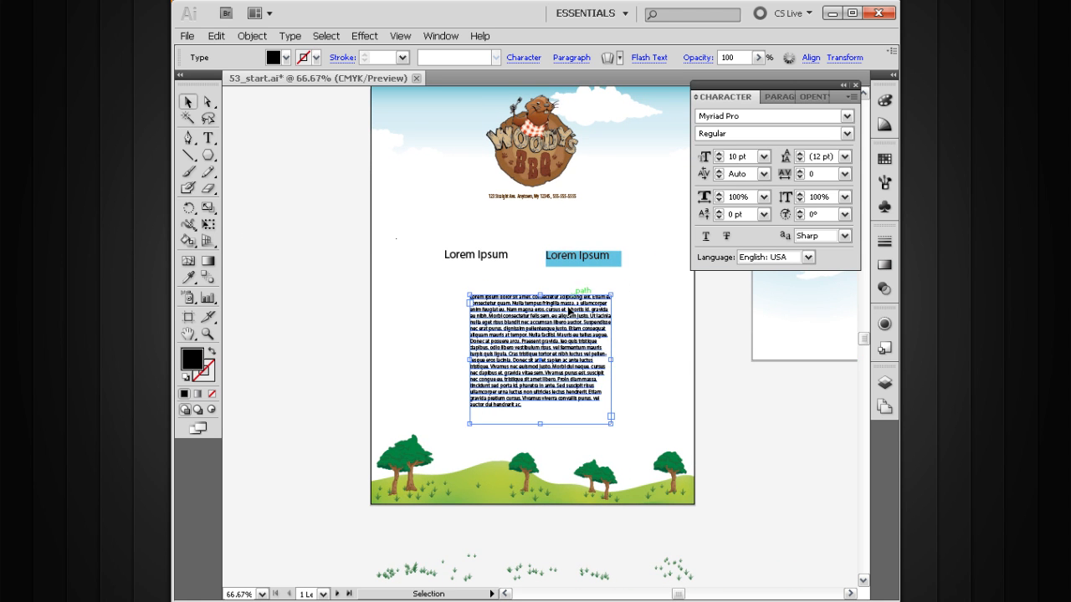
{"action": "left_click_drag", "start_coordinate": [628, 196], "coordinate": [420, 444]}
{"action": "left_click_drag", "start_coordinate": [577, 351], "coordinate": [526, 320]}
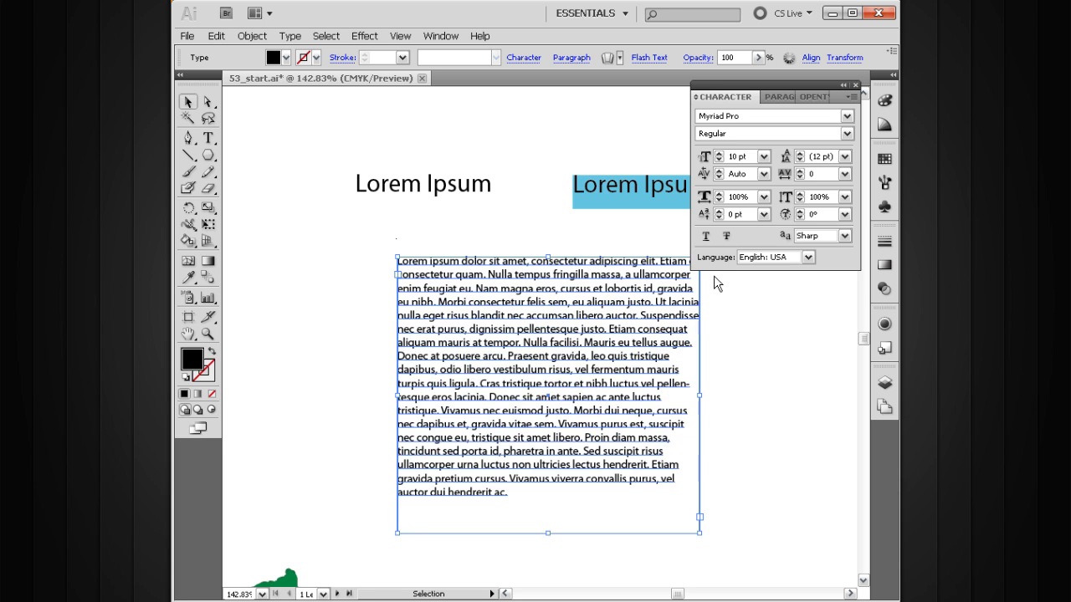
{"action": "left_click", "coordinate": [770, 98]}
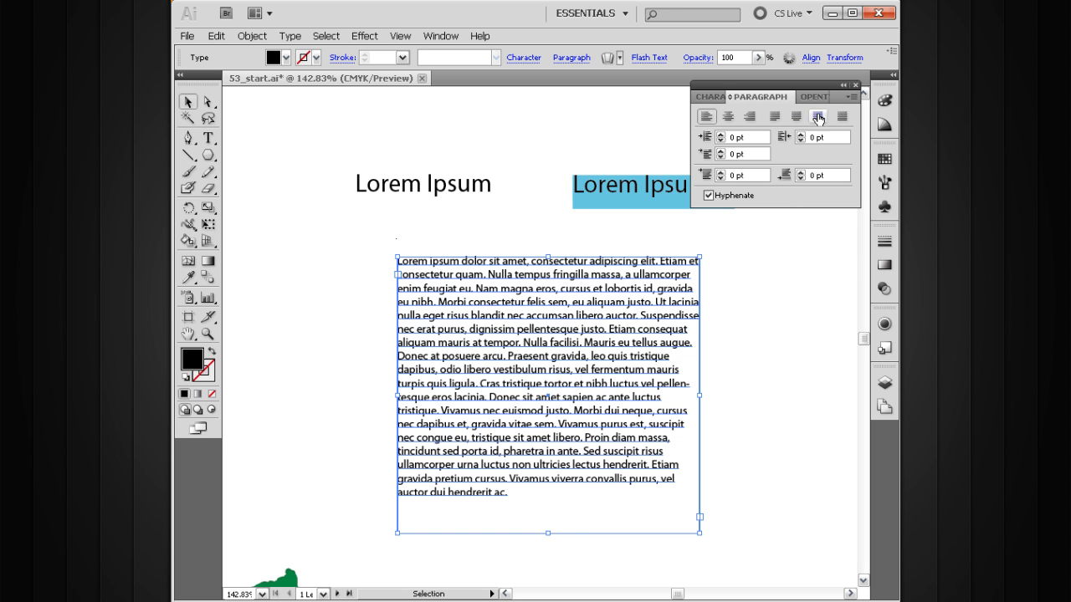
Step: Try center, right and all four justified alignments on the long text block, ending back on left alignment
{"action": "left_click", "coordinate": [727, 116]}
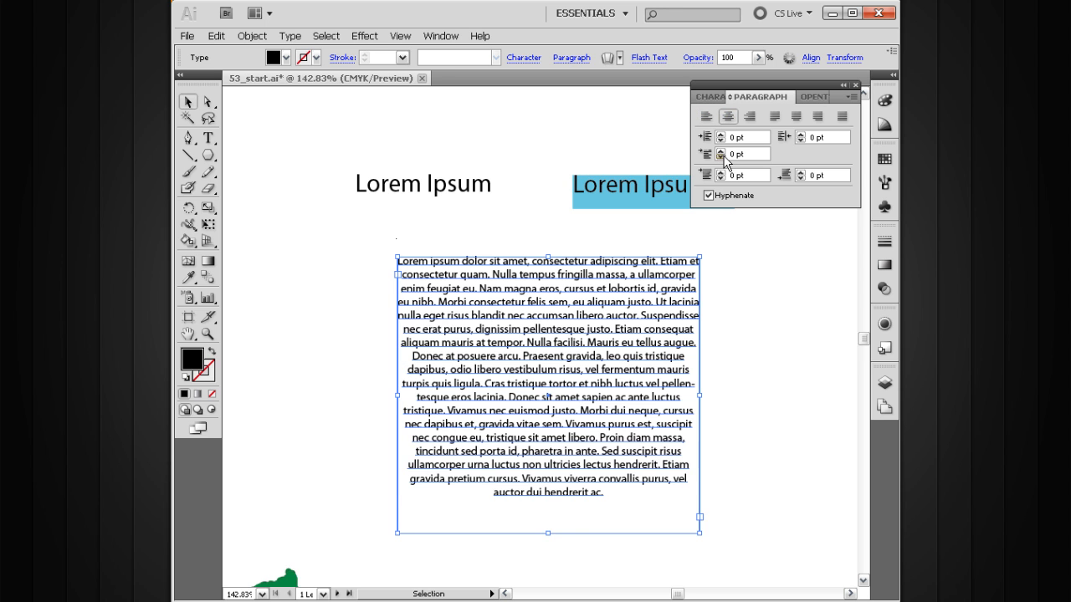
{"action": "left_click", "coordinate": [748, 117]}
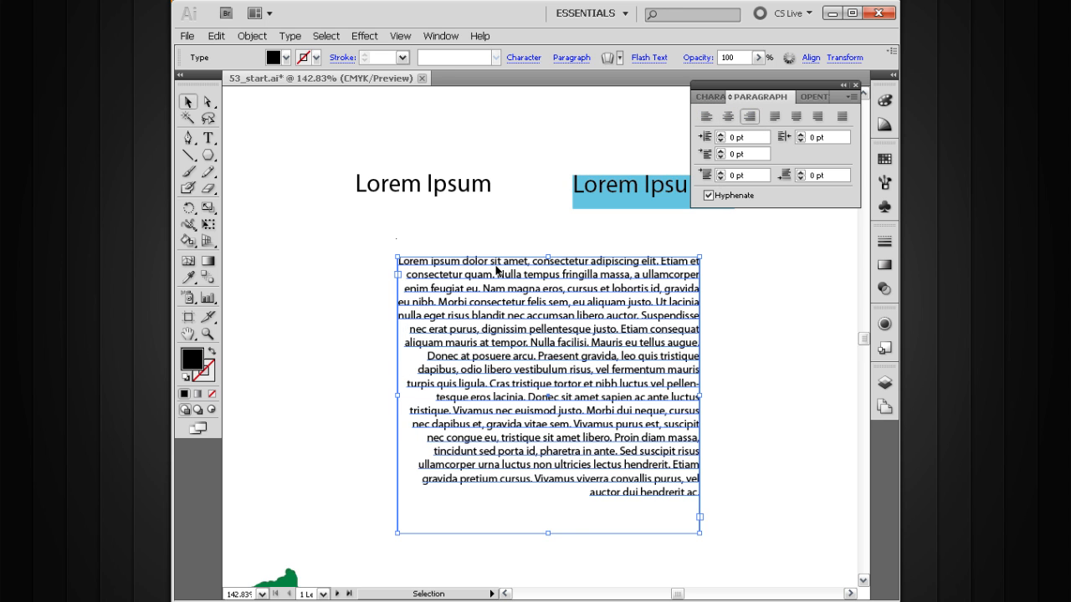
{"action": "left_click", "coordinate": [774, 116]}
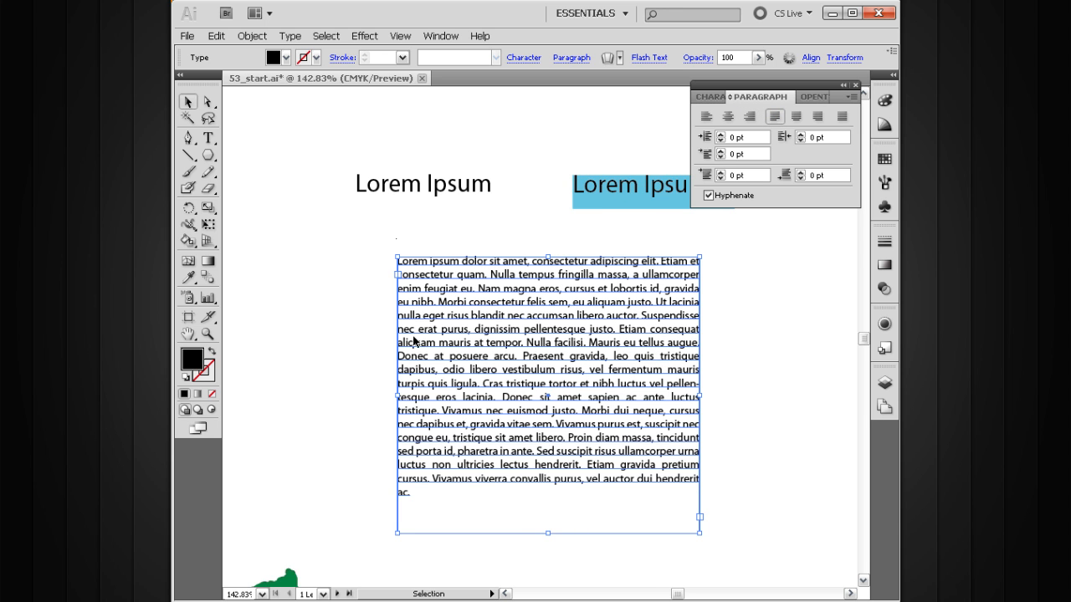
{"action": "left_click", "coordinate": [795, 119]}
{"action": "left_click", "coordinate": [817, 117]}
{"action": "left_click", "coordinate": [842, 116]}
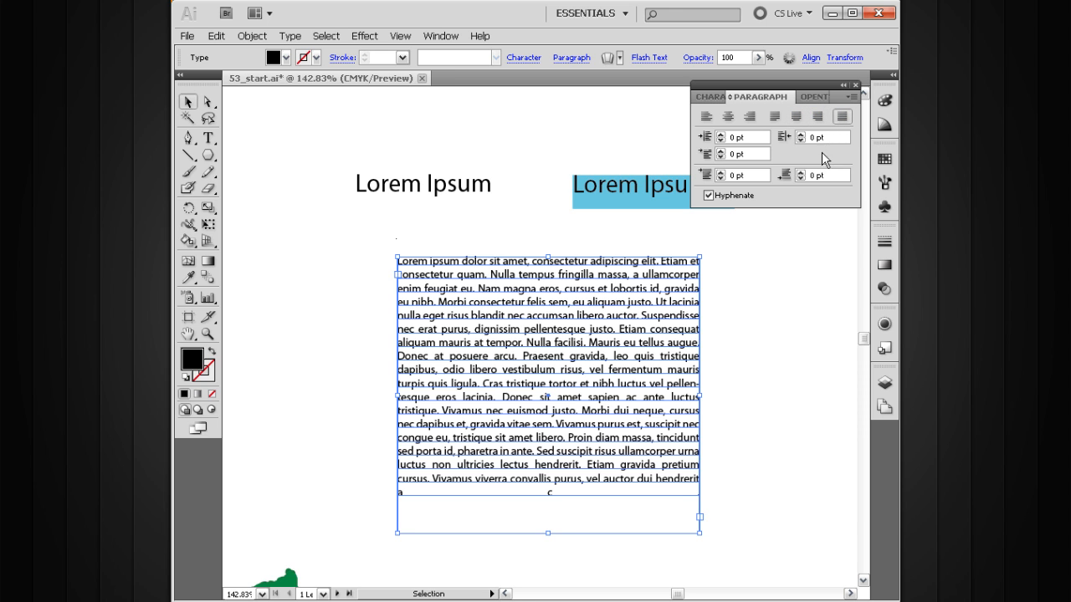
{"action": "left_click", "coordinate": [706, 117]}
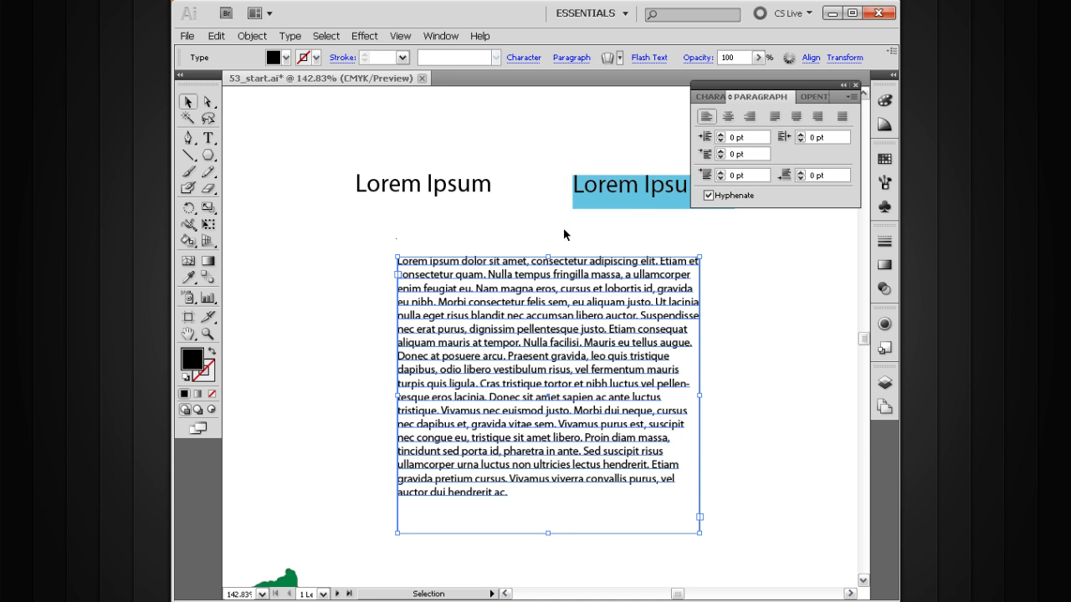
Step: Try a left indent of 10 pt on the long text block and reset it to 0 pt
{"action": "left_click", "coordinate": [721, 135]}
{"action": "left_click", "coordinate": [721, 134]}
{"action": "left_click", "coordinate": [721, 135]}
{"action": "left_click", "coordinate": [721, 135]}
{"action": "left_click", "coordinate": [722, 135]}
{"action": "left_click", "coordinate": [722, 134]}
{"action": "left_click", "coordinate": [721, 134]}
{"action": "left_click", "coordinate": [721, 135]}
{"action": "left_click", "coordinate": [721, 134]}
{"action": "left_click", "coordinate": [721, 135]}
{"action": "left_click", "coordinate": [721, 135]}
{"action": "left_click", "coordinate": [720, 140]}
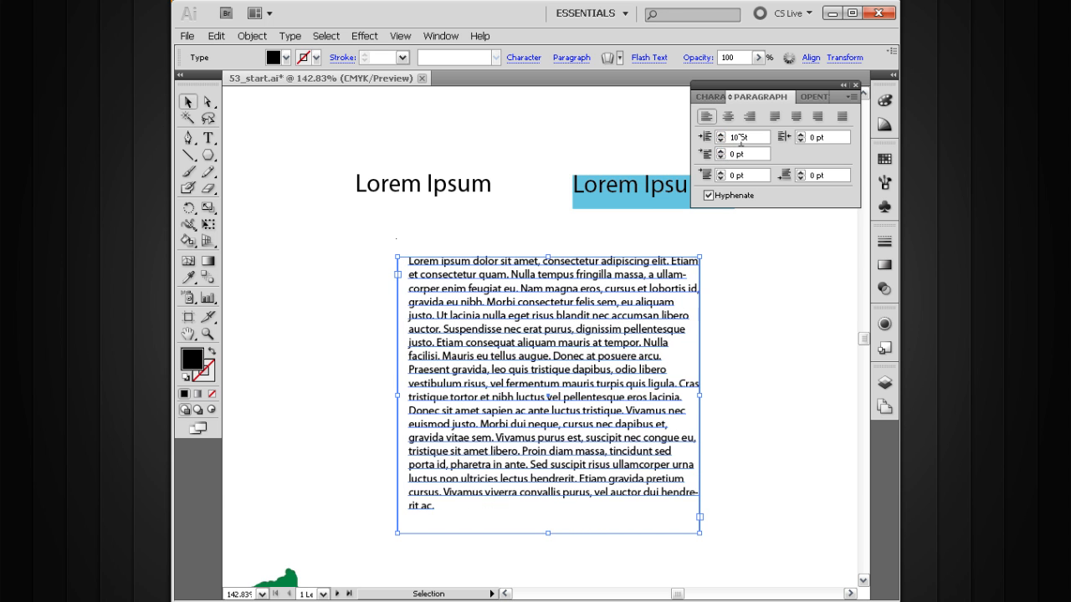
{"action": "type", "text": "0"}
{"action": "key", "text": "Return"}
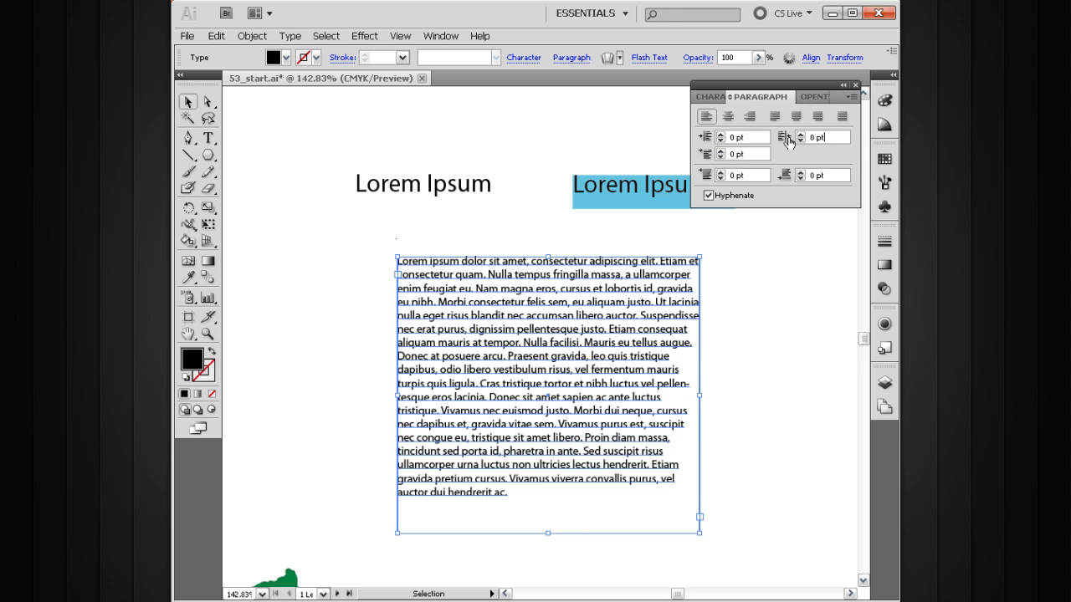
Step: Set the first-line indent of the long text block to 20 pt
{"action": "left_click", "coordinate": [721, 152]}
{"action": "left_click", "coordinate": [721, 151]}
{"action": "left_click", "coordinate": [721, 152]}
{"action": "left_click", "coordinate": [722, 151]}
{"action": "left_click", "coordinate": [721, 151]}
{"action": "left_click", "coordinate": [722, 151]}
{"action": "left_click", "coordinate": [721, 152]}
{"action": "left_click", "coordinate": [721, 151]}
{"action": "left_click", "coordinate": [721, 151]}
{"action": "left_click", "coordinate": [721, 151]}
{"action": "left_click", "coordinate": [721, 152]}
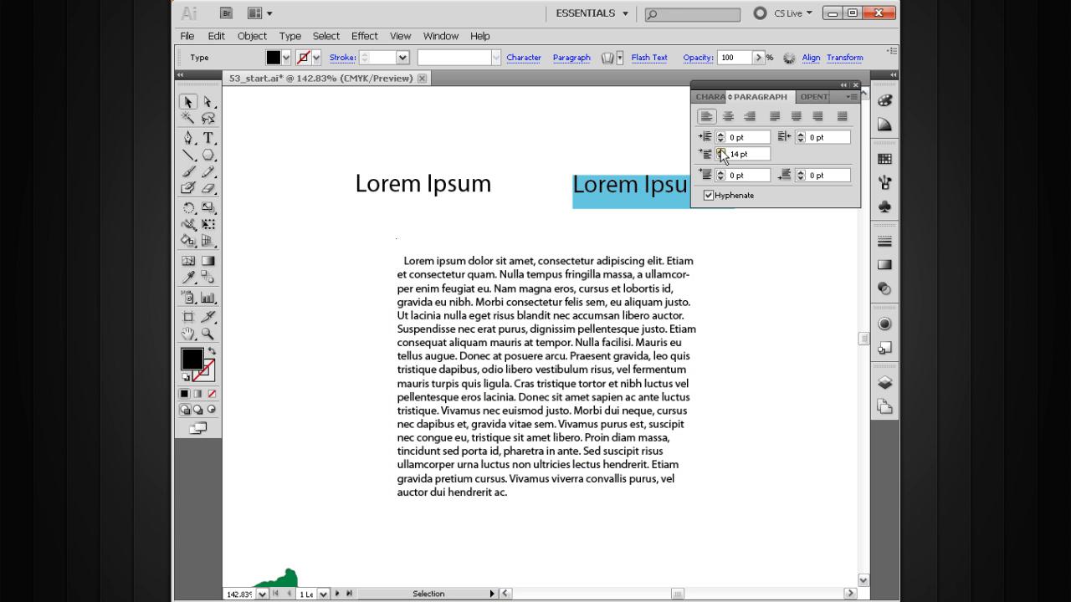
{"action": "left_click", "coordinate": [722, 151]}
{"action": "left_click", "coordinate": [721, 152]}
{"action": "left_click", "coordinate": [721, 152]}
{"action": "left_click", "coordinate": [721, 152]}
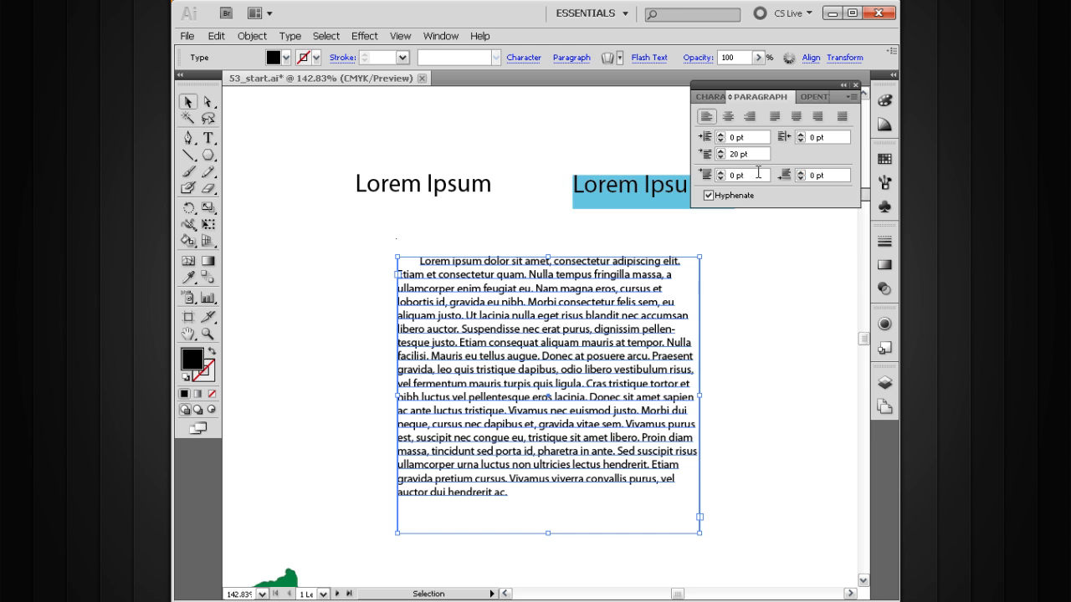
Step: Widen the long text block's frame so the text reflows, and center it on the letterhead above the trees
{"action": "left_click_drag", "start_coordinate": [600, 309], "coordinate": [573, 249]}
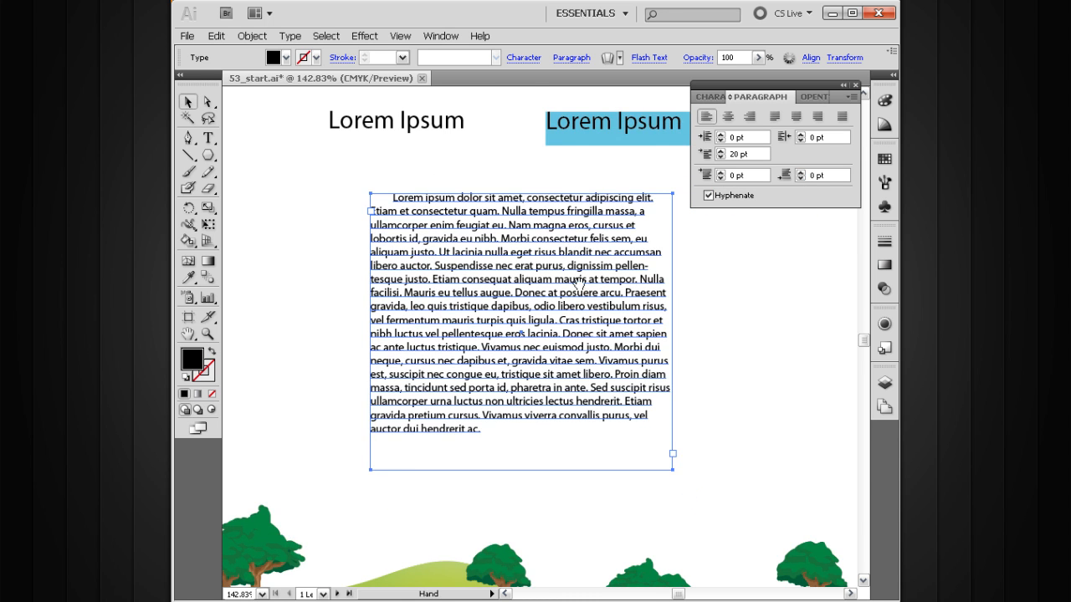
{"action": "left_click", "coordinate": [577, 309], "text": "ctrl+alt"}
{"action": "left_click_drag", "start_coordinate": [557, 341], "coordinate": [660, 333]}
{"action": "left_click_drag", "start_coordinate": [571, 299], "coordinate": [543, 287]}
{"action": "left_click_drag", "start_coordinate": [633, 319], "coordinate": [719, 320]}
{"action": "left_click_drag", "start_coordinate": [588, 274], "coordinate": [519, 269]}
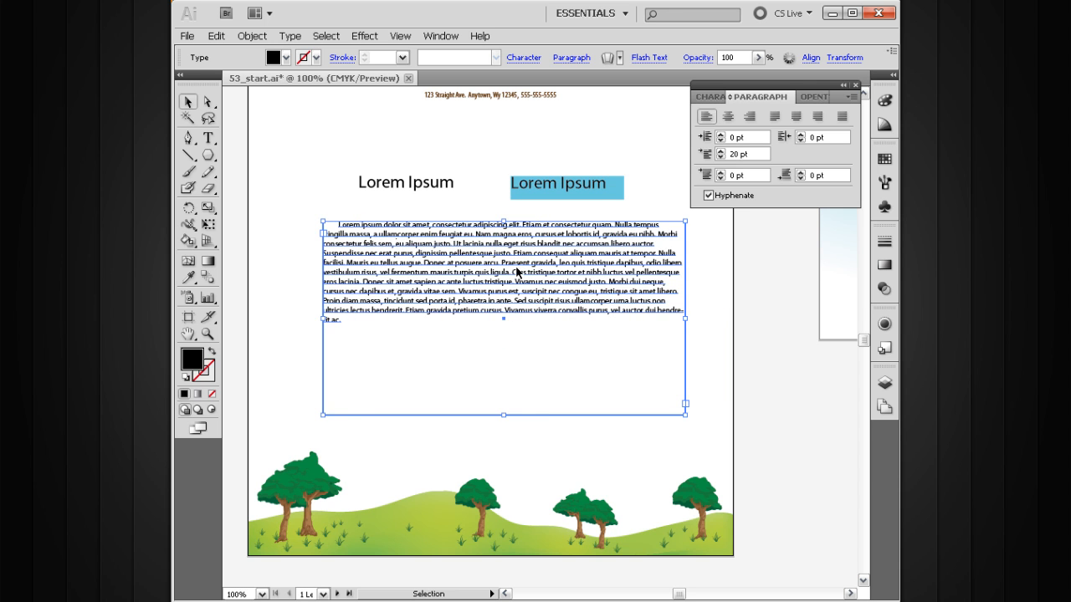
Step: Copy the whole paragraph and paste it as a second paragraph in the same text frame
{"action": "double_click", "coordinate": [515, 271]}
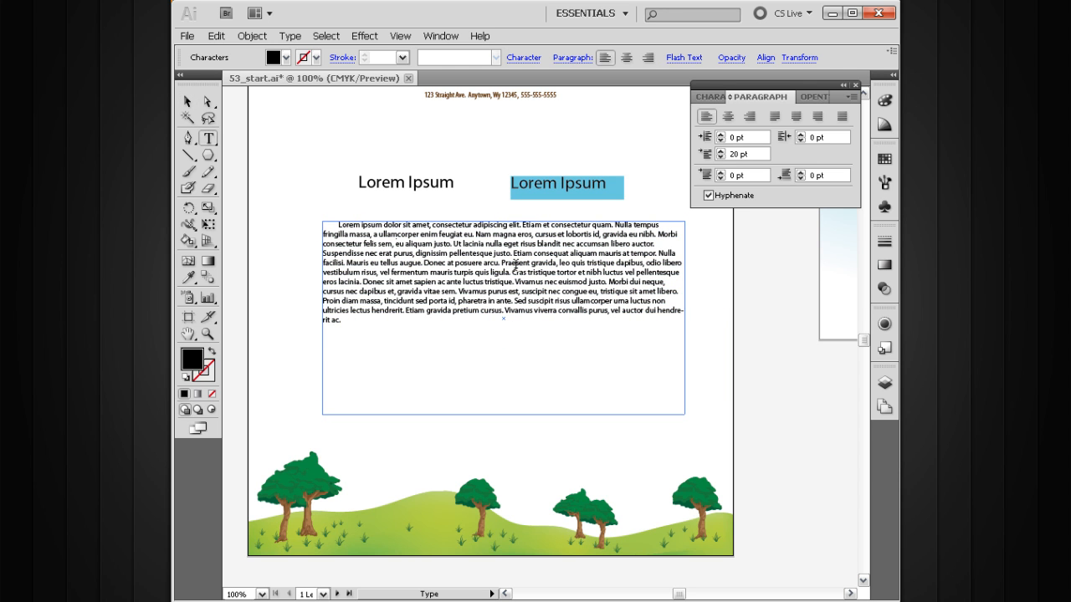
{"action": "key", "text": "ctrl+a"}
{"action": "key", "text": "ctrl+c"}
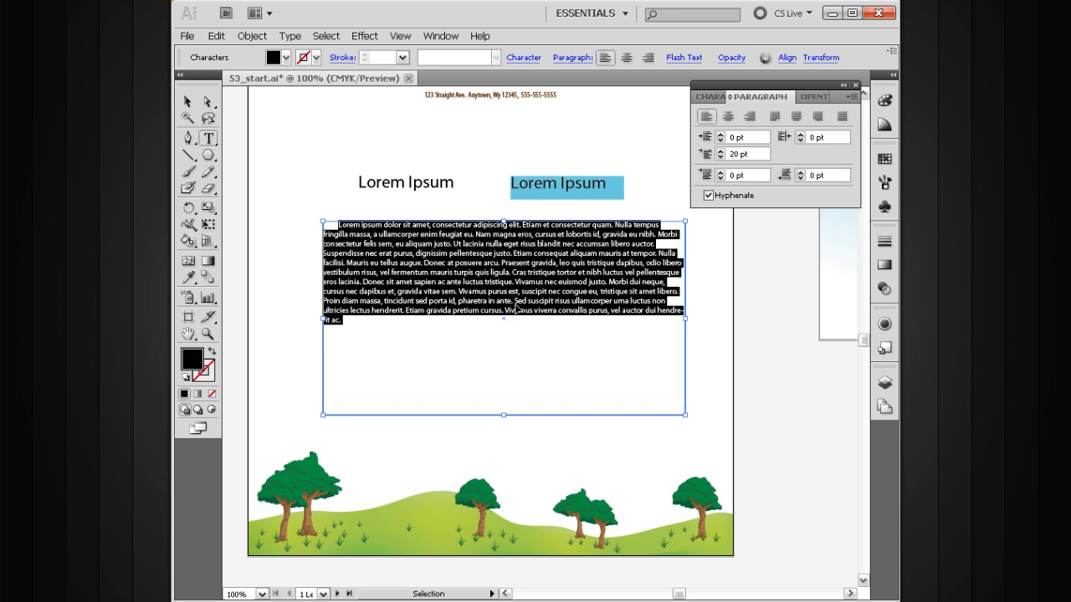
{"action": "left_click", "coordinate": [449, 342]}
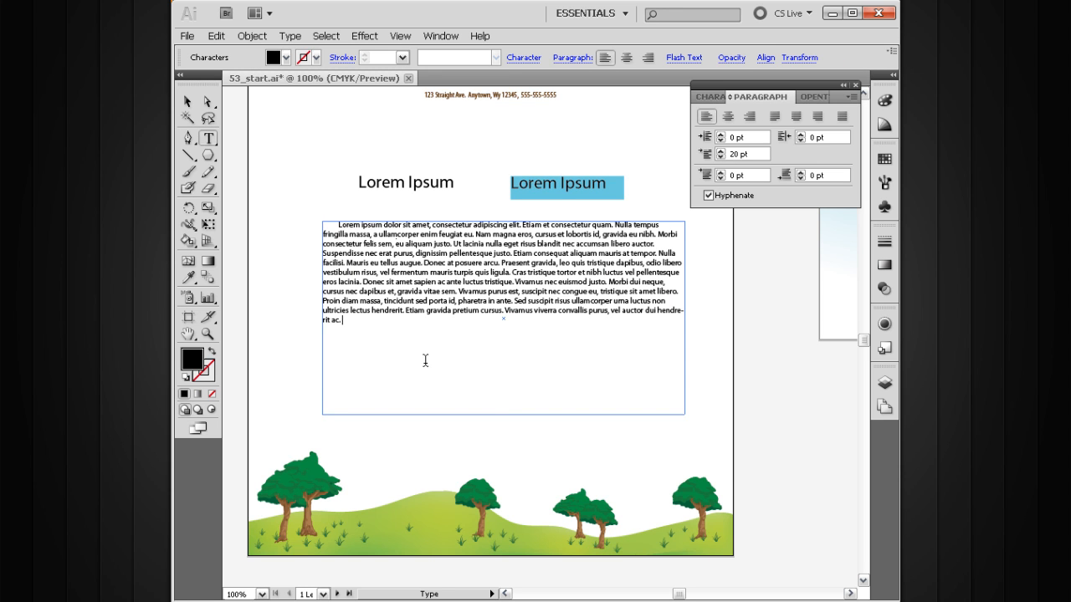
{"action": "key", "text": "Return"}
{"action": "key", "text": "ctrl+v"}
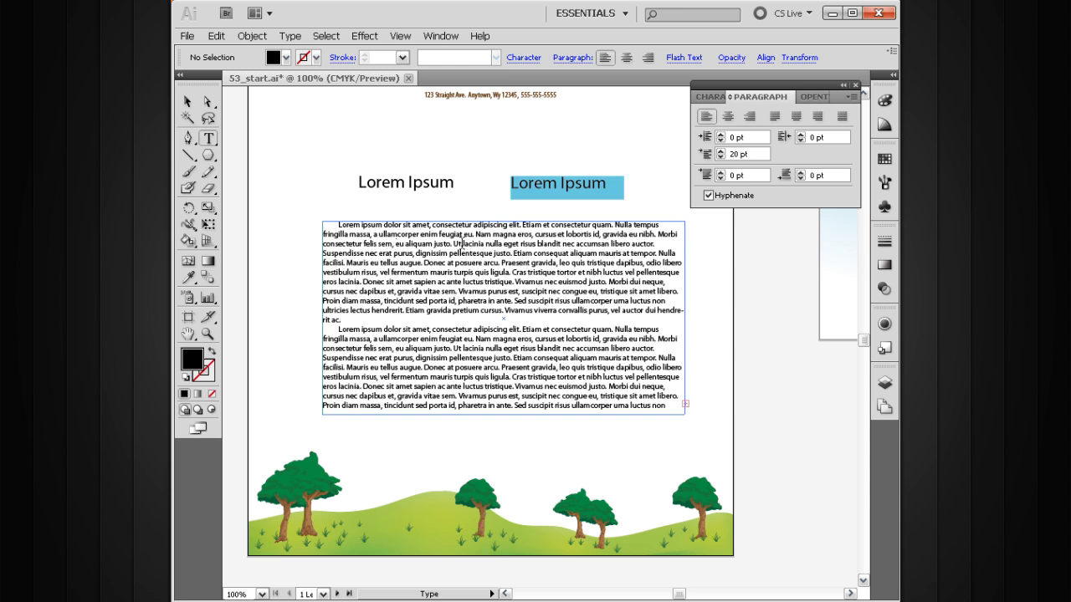
Step: Extend the text frame downward to fit both paragraphs and shift it slightly to the left on the letterhead
{"action": "left_click", "coordinate": [188, 101]}
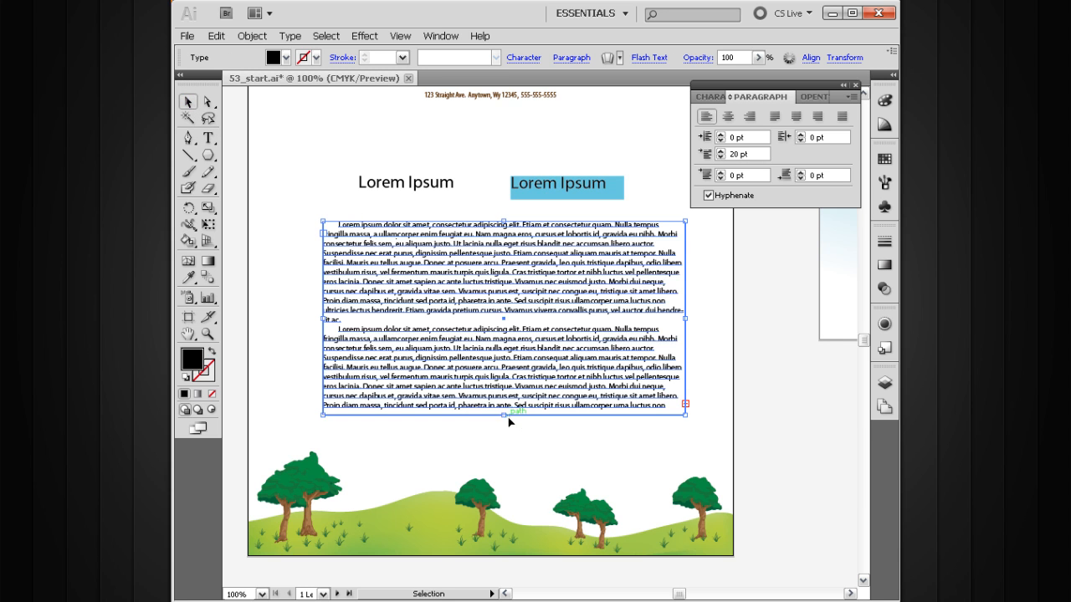
{"action": "left_click_drag", "start_coordinate": [506, 418], "coordinate": [500, 451]}
{"action": "key", "text": "ctrl+z"}
{"action": "left_click_drag", "start_coordinate": [527, 352], "coordinate": [513, 350]}
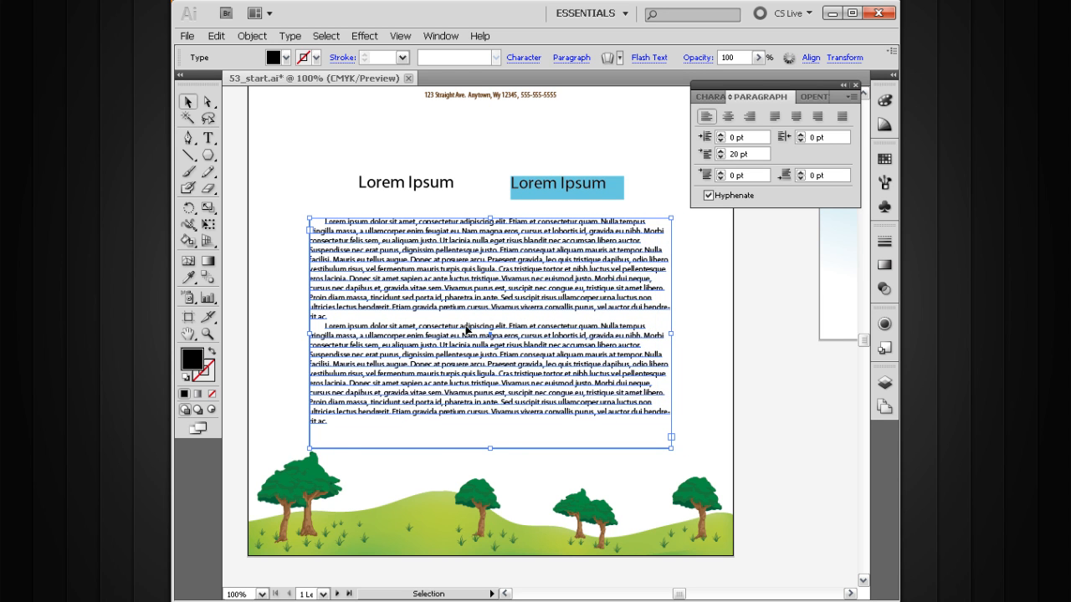
Step: Try a 13 pt space before the second paragraph and reset it to 0 pt
{"action": "triple_click", "coordinate": [466, 332]}
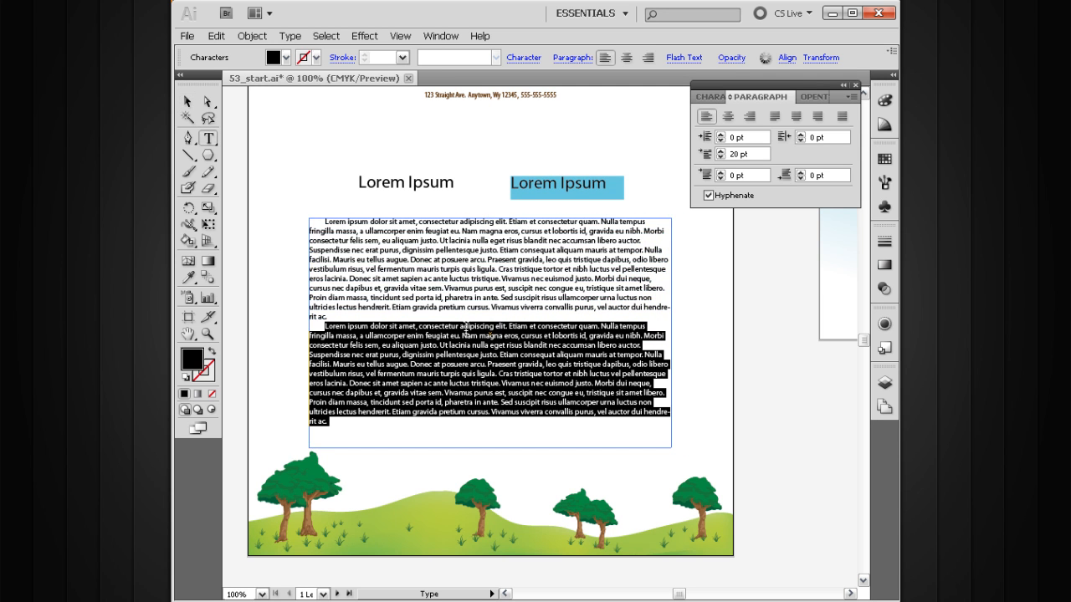
{"action": "left_click", "coordinate": [720, 172]}
{"action": "left_click", "coordinate": [720, 173]}
{"action": "left_click", "coordinate": [720, 173]}
{"action": "left_click", "coordinate": [720, 173]}
{"action": "left_click", "coordinate": [720, 173]}
{"action": "left_click", "coordinate": [721, 172]}
{"action": "left_click", "coordinate": [720, 172]}
{"action": "left_click", "coordinate": [721, 173]}
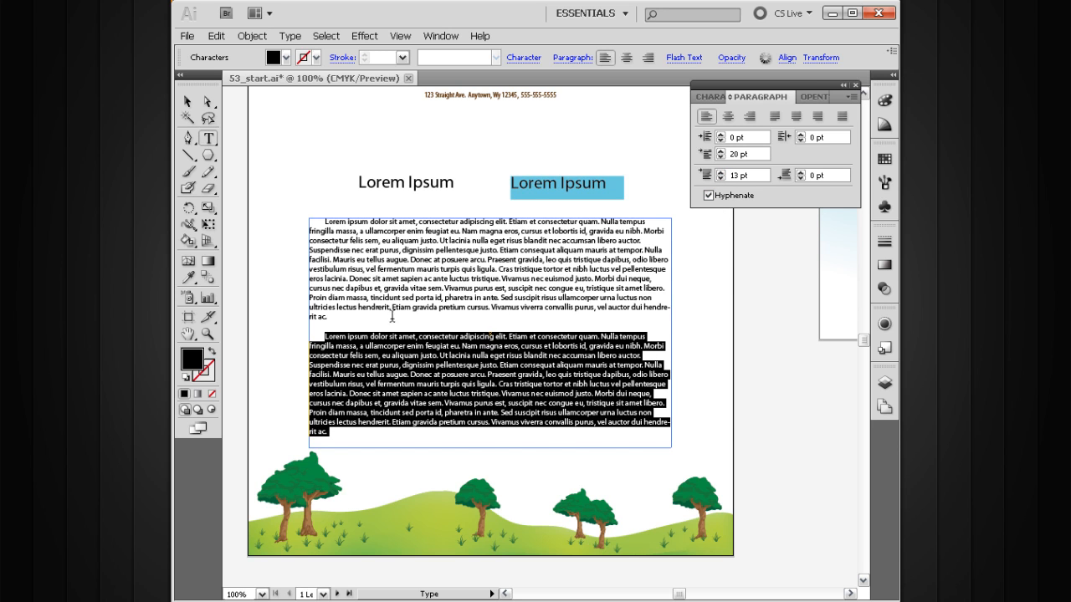
{"action": "left_click", "coordinate": [700, 175]}
{"action": "type", "text": "0"}
{"action": "key", "text": "Tab"}
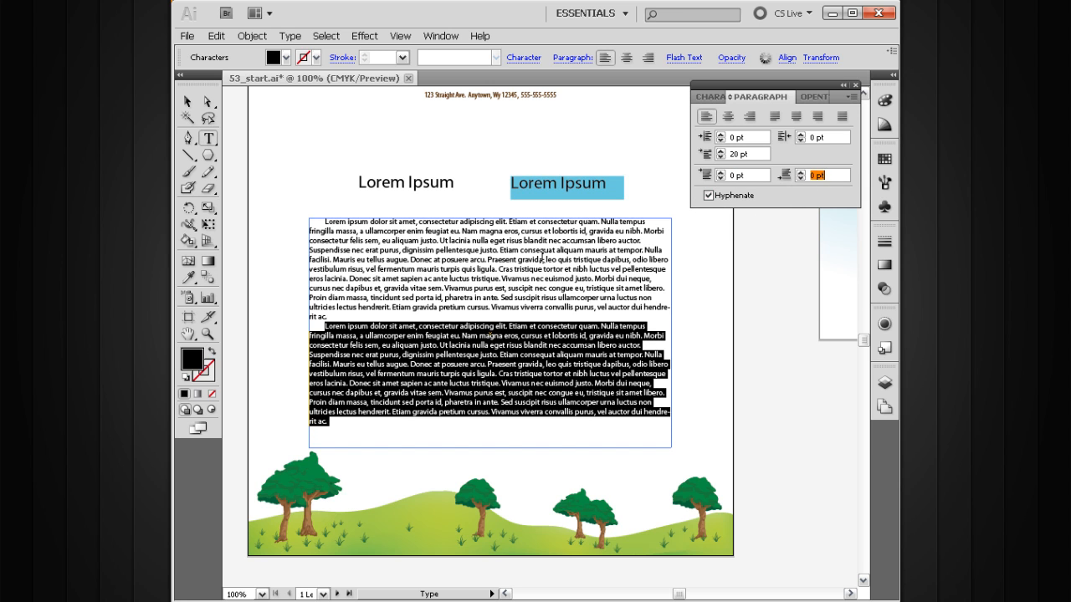
Step: Set the space after the first paragraph of the text block to 15 pt
{"action": "triple_click", "coordinate": [535, 261]}
{"action": "left_click", "coordinate": [826, 175]}
{"action": "type", "text": "15"}
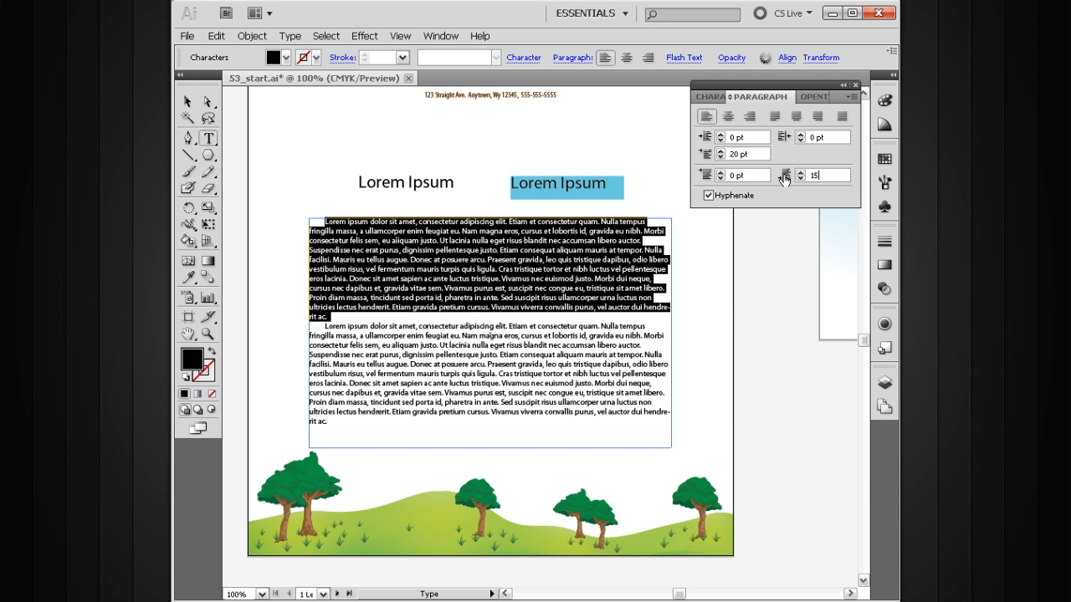
{"action": "key", "text": "Return"}
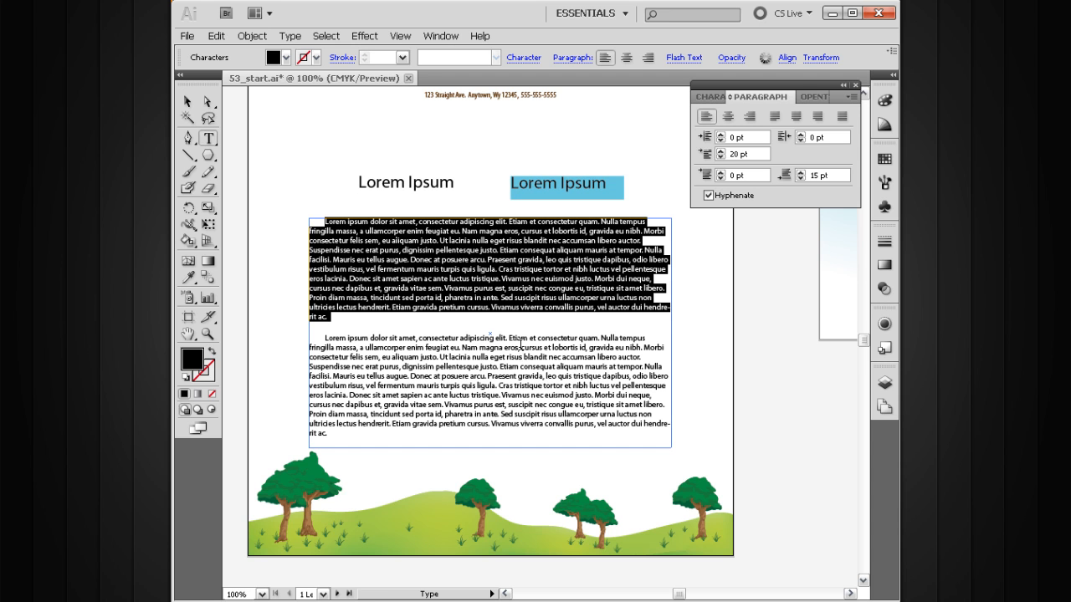
Step: Select the two-paragraph text frame as an object and nudge it slightly upward on the letterhead
{"action": "left_click", "coordinate": [187, 101]}
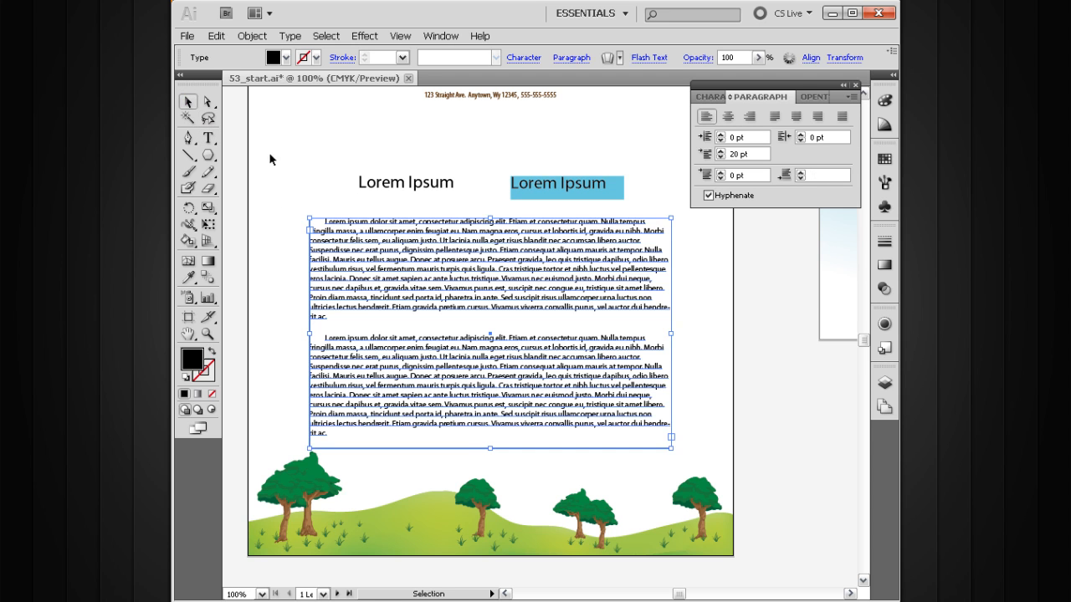
{"action": "left_click", "coordinate": [301, 194]}
{"action": "left_click_drag", "start_coordinate": [493, 271], "coordinate": [495, 268]}
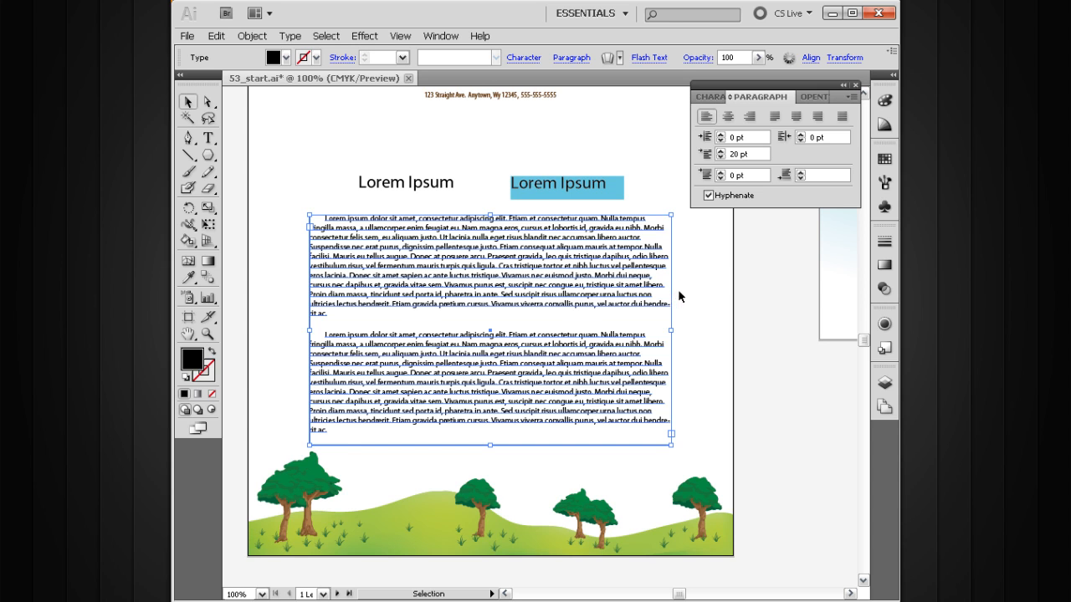
Step: Review the hyphenation options for the selected text frame and cancel without changing them
{"action": "left_click", "coordinate": [850, 98]}
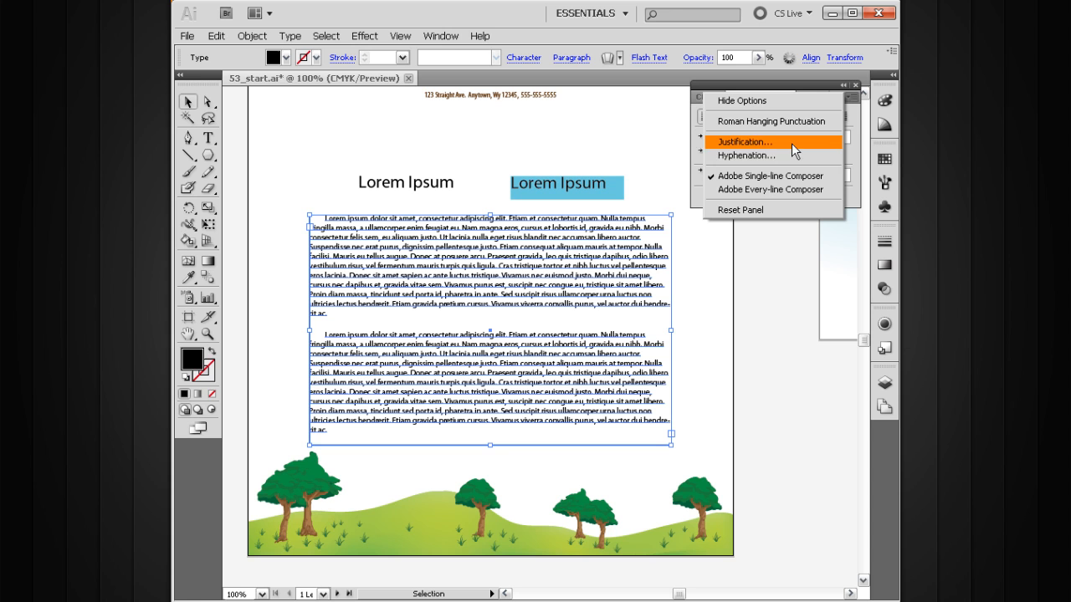
{"action": "left_click", "coordinate": [744, 156]}
{"action": "left_click_drag", "start_coordinate": [630, 188], "coordinate": [619, 129]}
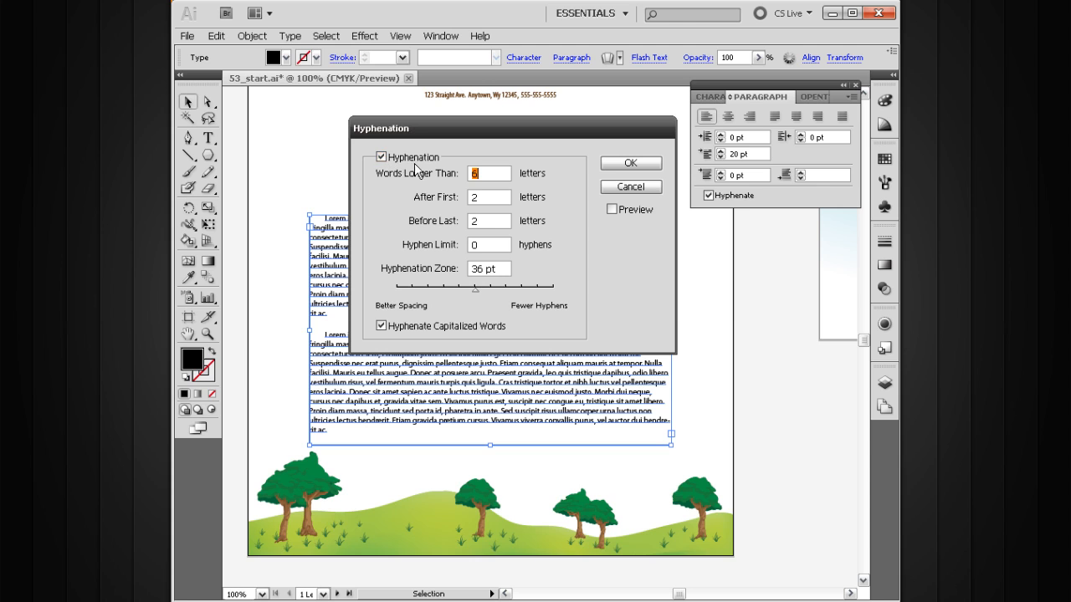
{"action": "left_click", "coordinate": [483, 173]}
{"action": "left_click_drag", "start_coordinate": [588, 134], "coordinate": [780, 75]}
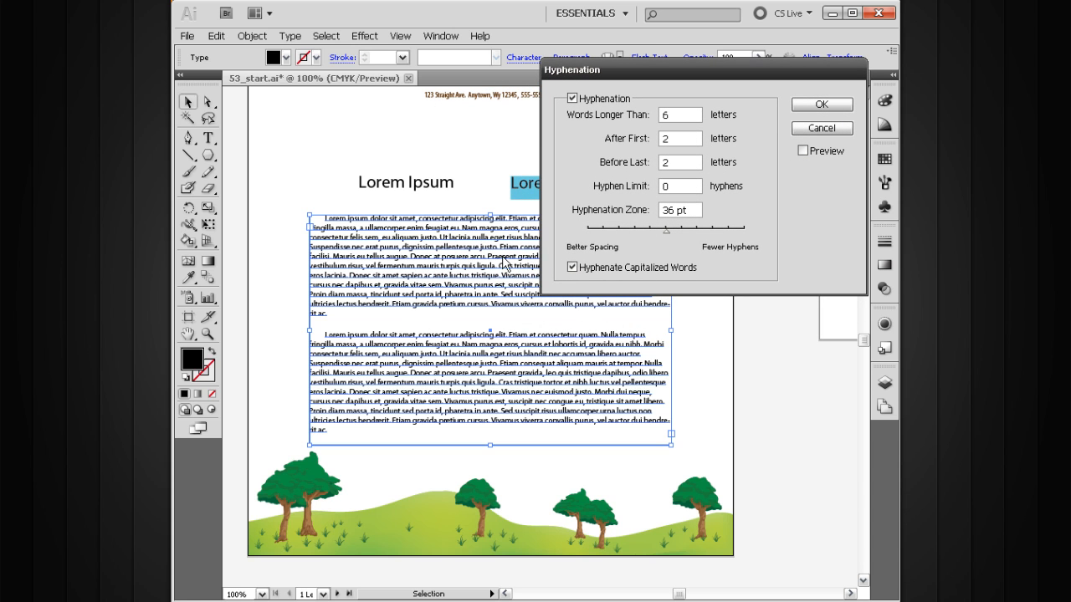
{"action": "left_click", "coordinate": [803, 134]}
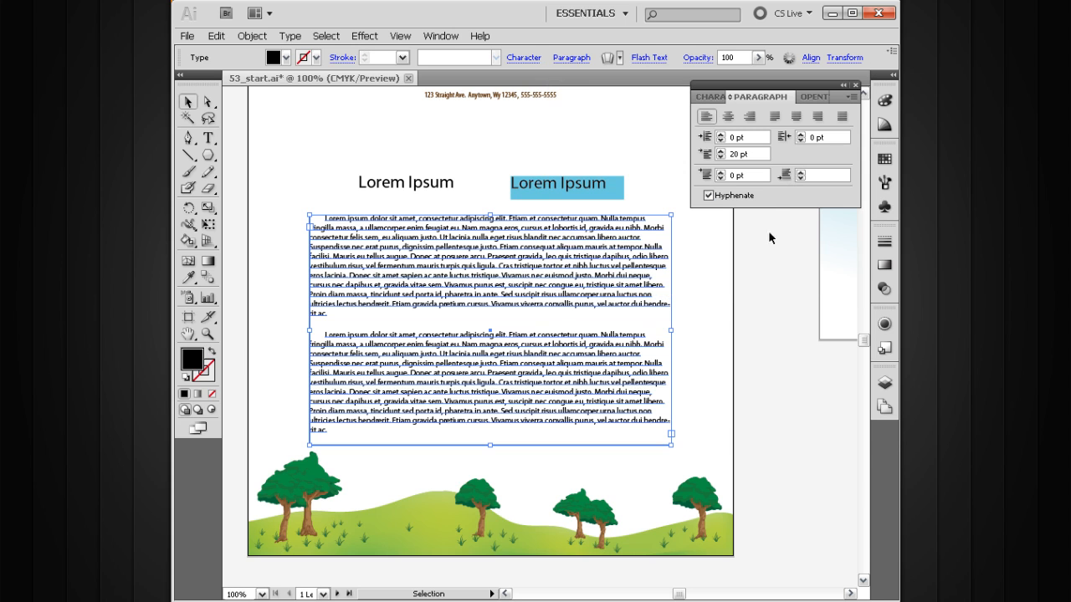
Step: Review the justification options for word spacing, letter spacing and glyph scaling, and cancel without changes
{"action": "left_click", "coordinate": [851, 99]}
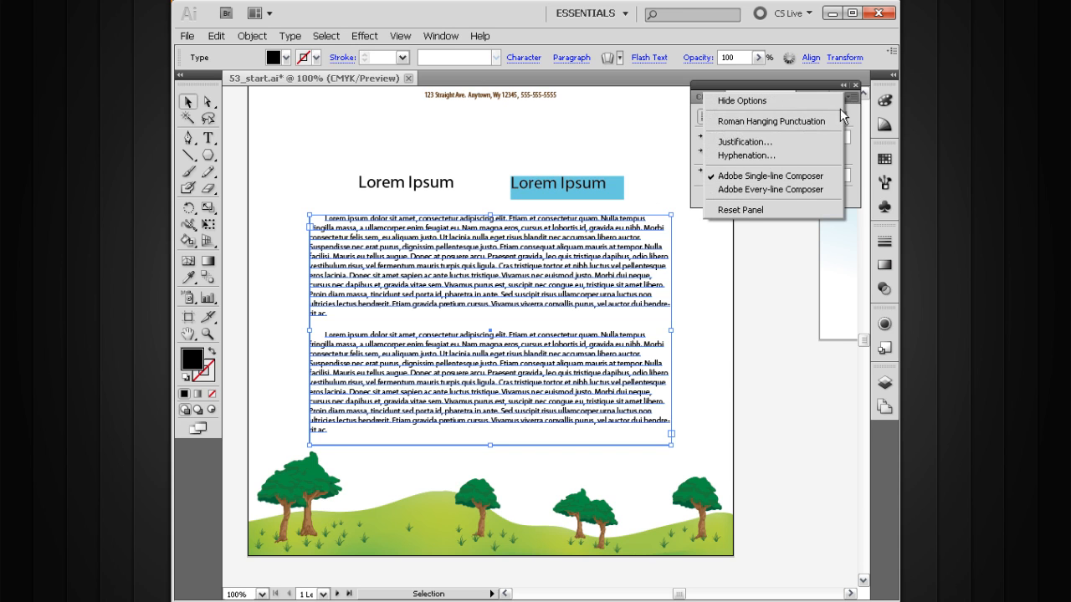
{"action": "left_click", "coordinate": [759, 143]}
{"action": "left_click_drag", "start_coordinate": [605, 219], "coordinate": [576, 186]}
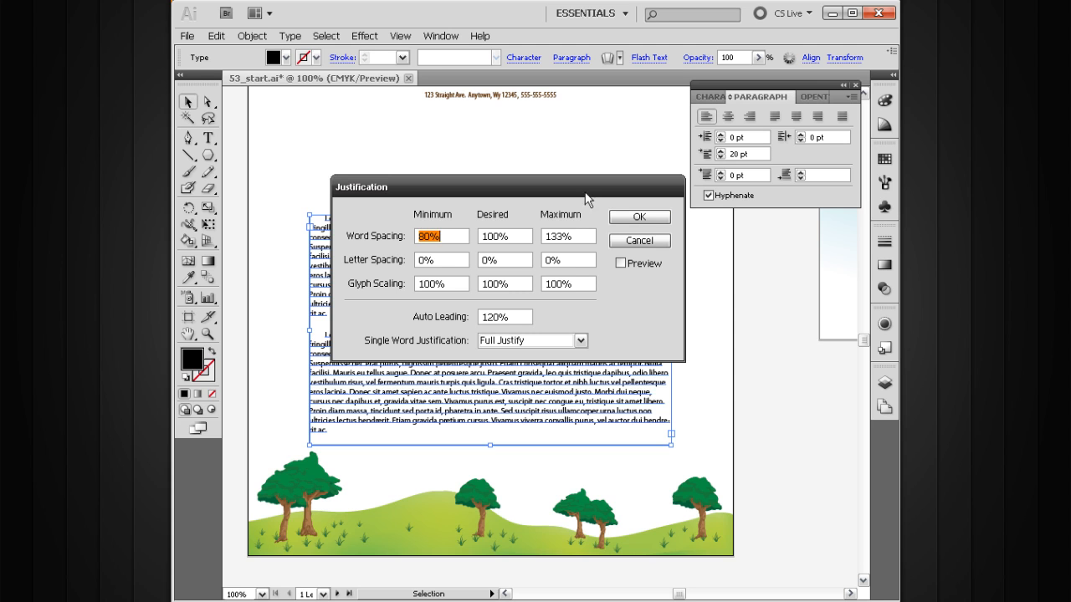
{"action": "left_click", "coordinate": [635, 241]}
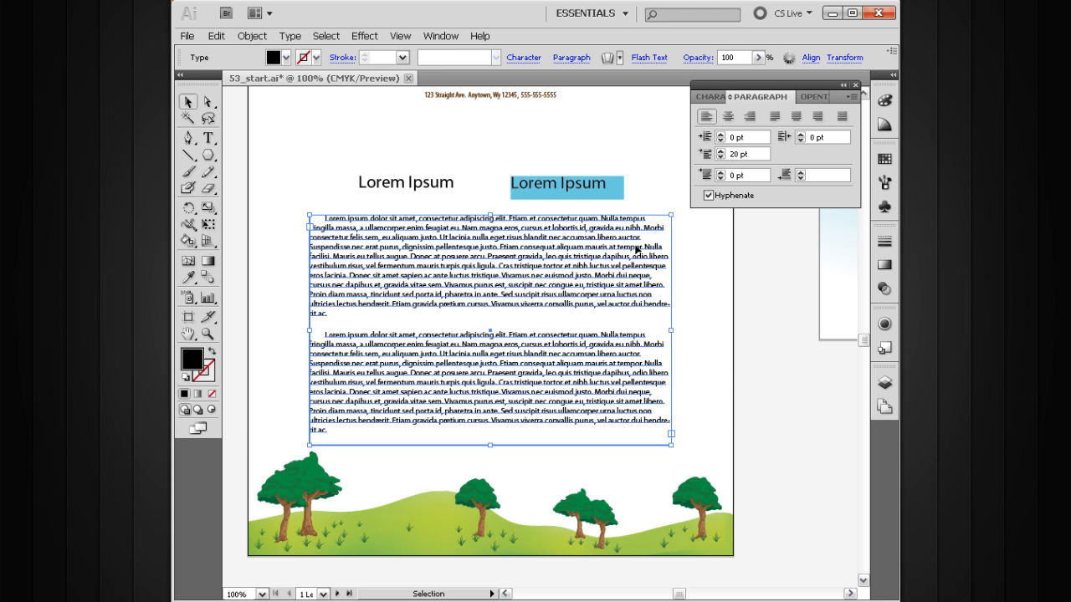
Step: Reset the space after the first paragraph of the text block to 0 pt
{"action": "double_click", "coordinate": [488, 386]}
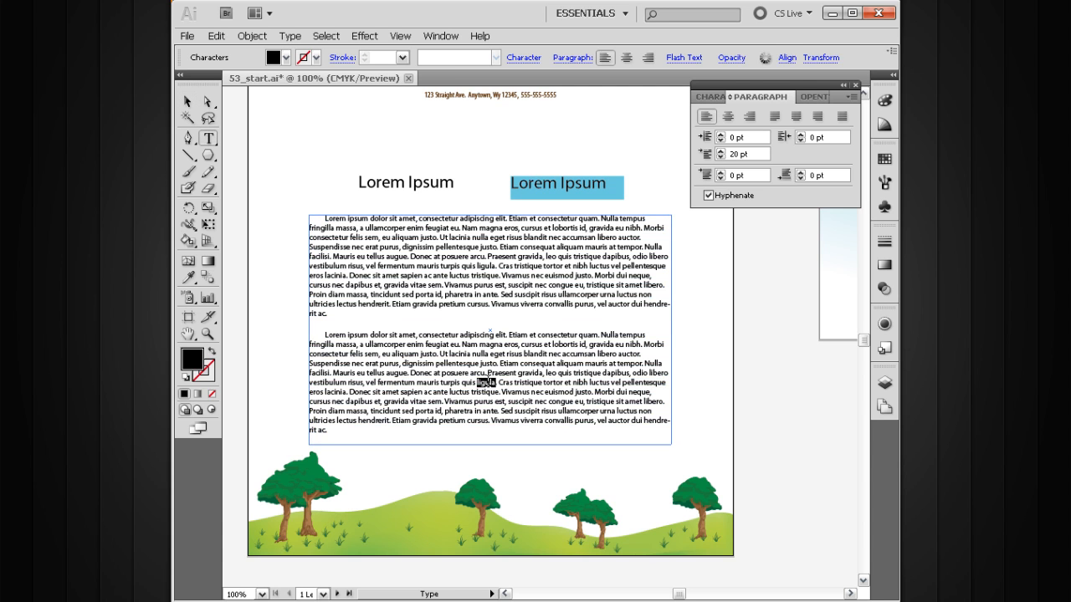
{"action": "double_click", "coordinate": [487, 383]}
{"action": "triple_click", "coordinate": [487, 383]}
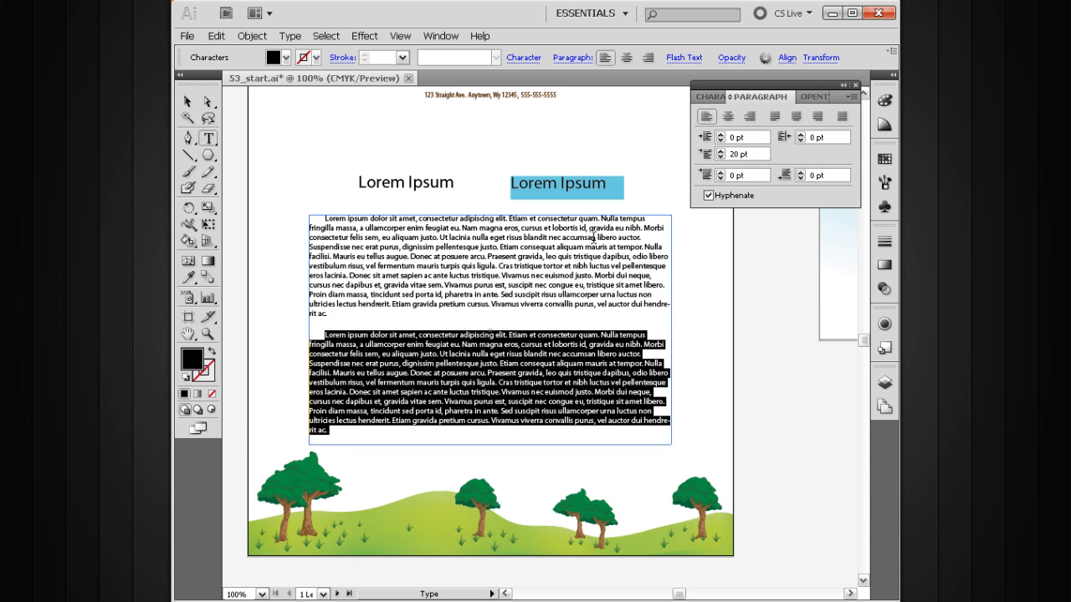
{"action": "triple_click", "coordinate": [594, 238]}
{"action": "left_click_drag", "start_coordinate": [829, 174], "coordinate": [793, 167]}
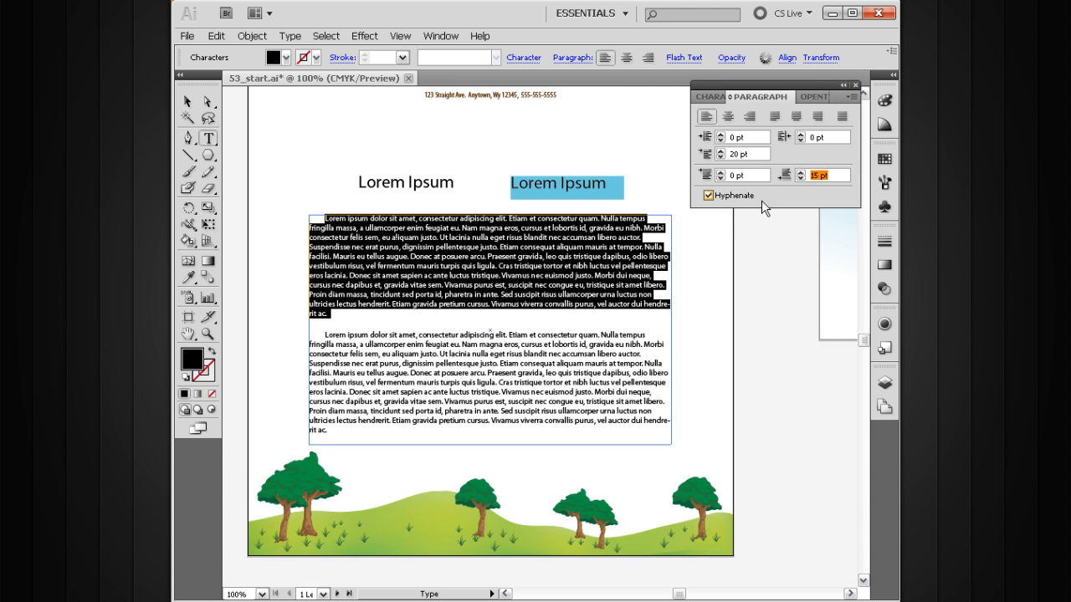
{"action": "type", "text": "0"}
{"action": "key", "text": "Return"}
Step: Shrink the text frame to a narrow column on the left half of the letterhead and deselect it
{"action": "left_click", "coordinate": [188, 103]}
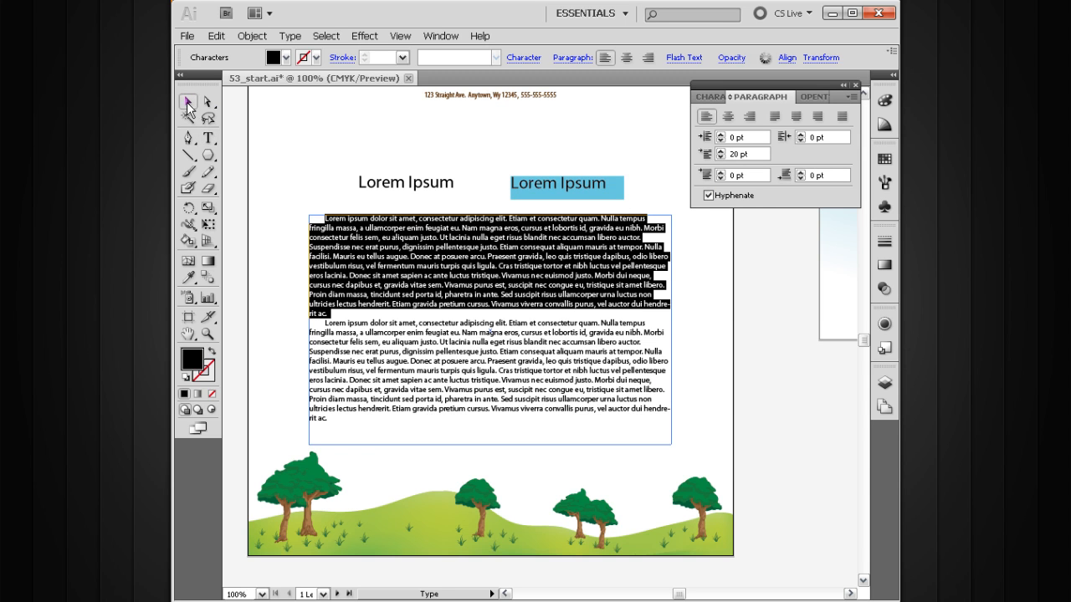
{"action": "left_click_drag", "start_coordinate": [670, 444], "coordinate": [511, 403]}
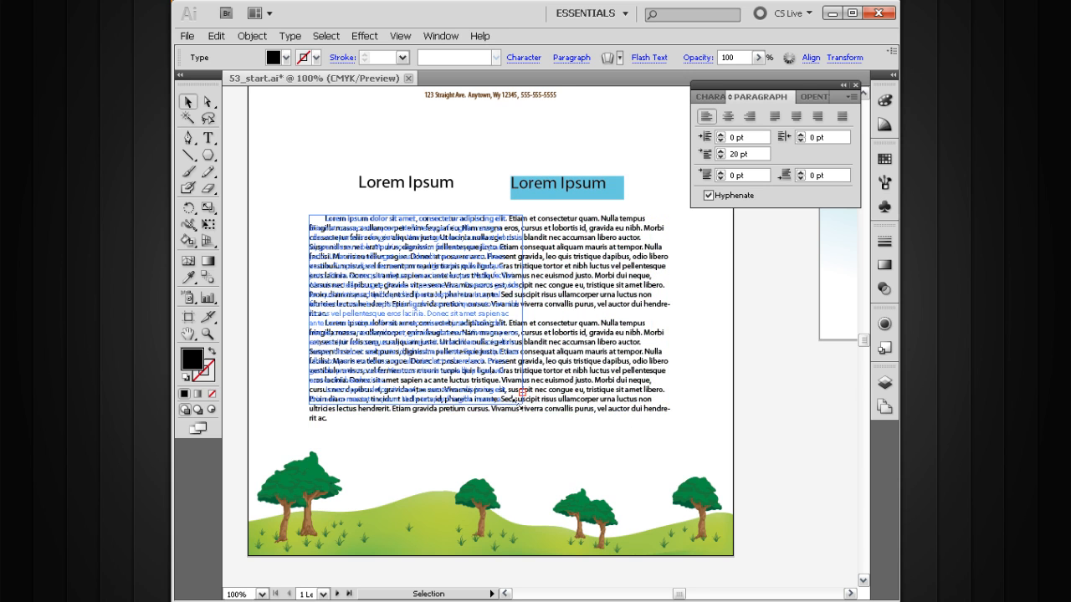
{"action": "left_click_drag", "start_coordinate": [446, 295], "coordinate": [466, 316]}
{"action": "left_click_drag", "start_coordinate": [512, 422], "coordinate": [500, 432]}
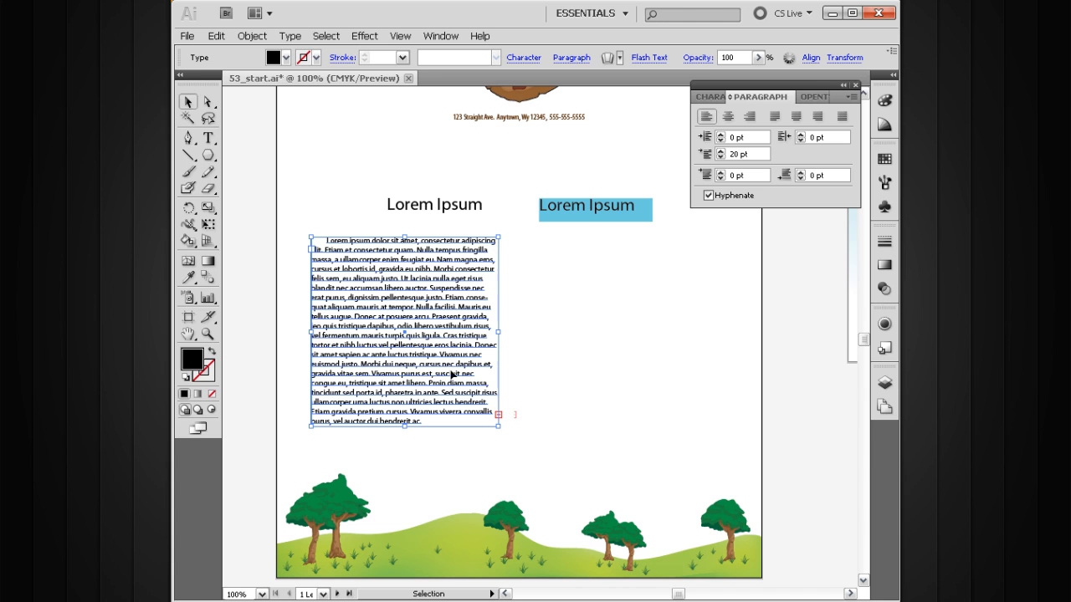
{"action": "left_click", "coordinate": [559, 407]}
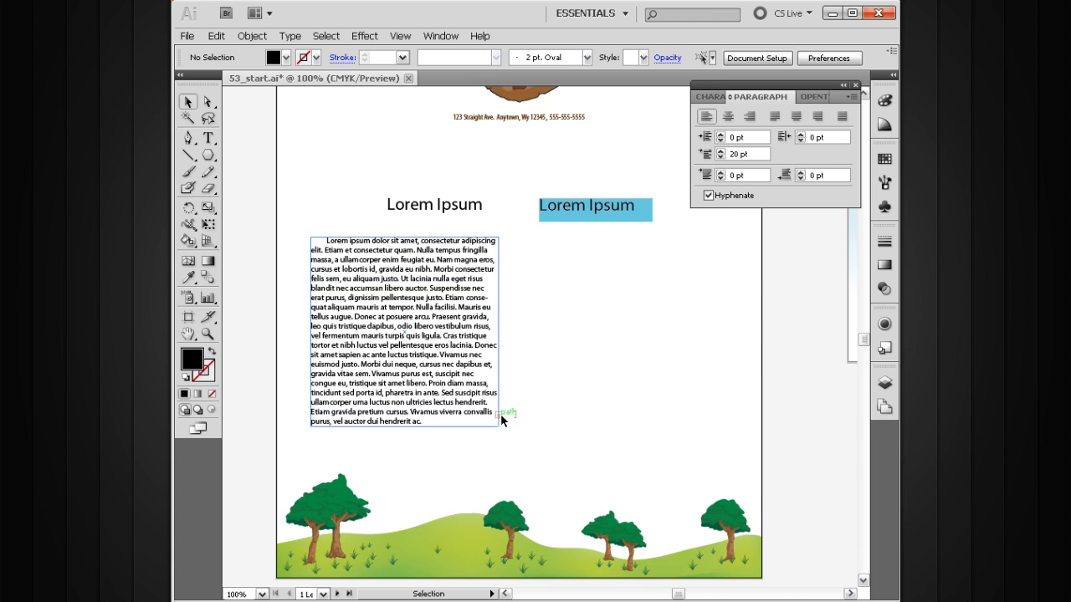
Step: Draw an empty area type frame of similar size beside the text column and raise it to roughly match the column's top
{"action": "left_click_drag", "start_coordinate": [585, 399], "coordinate": [574, 411]}
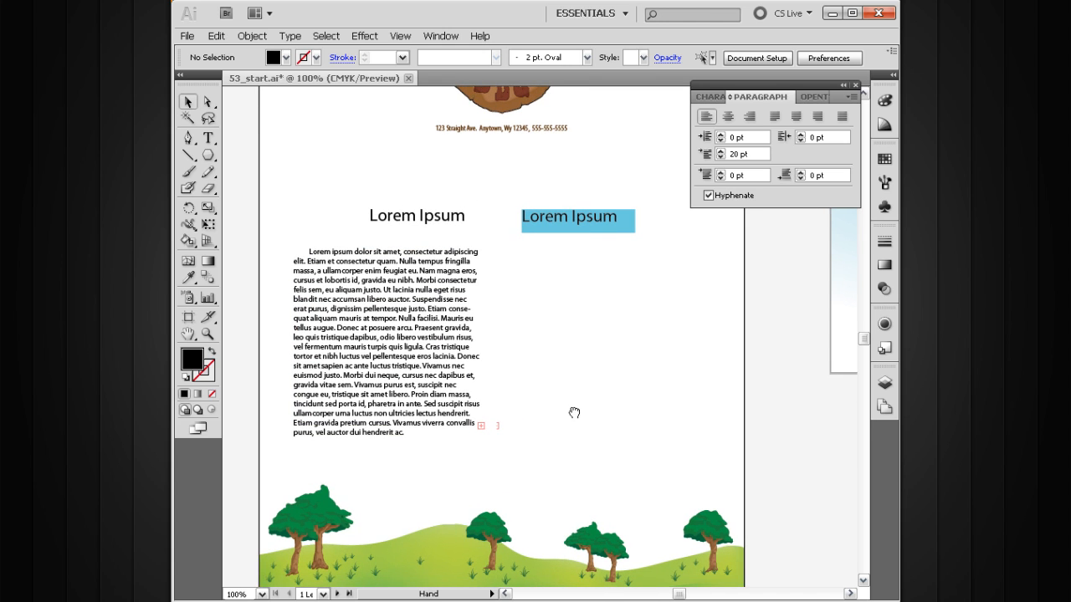
{"action": "left_click", "coordinate": [209, 139]}
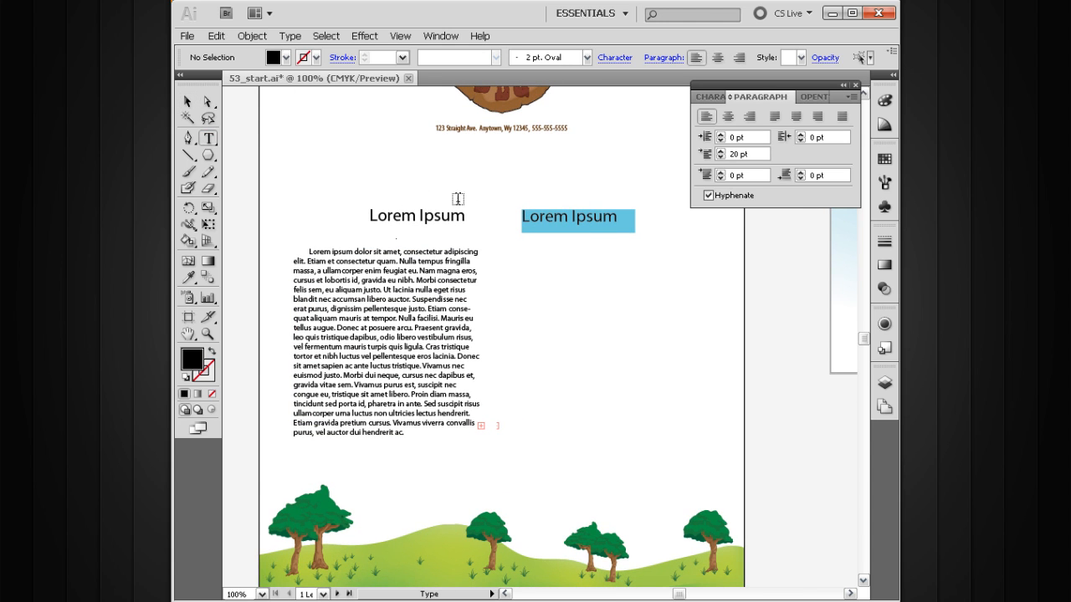
{"action": "left_click_drag", "start_coordinate": [525, 257], "coordinate": [707, 446]}
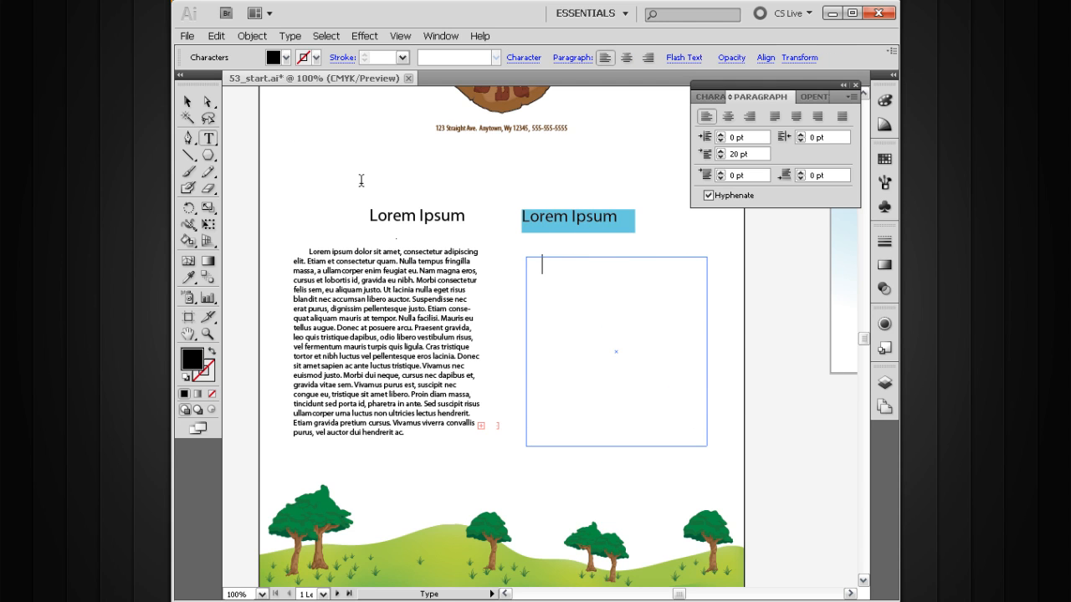
{"action": "left_click", "coordinate": [185, 104]}
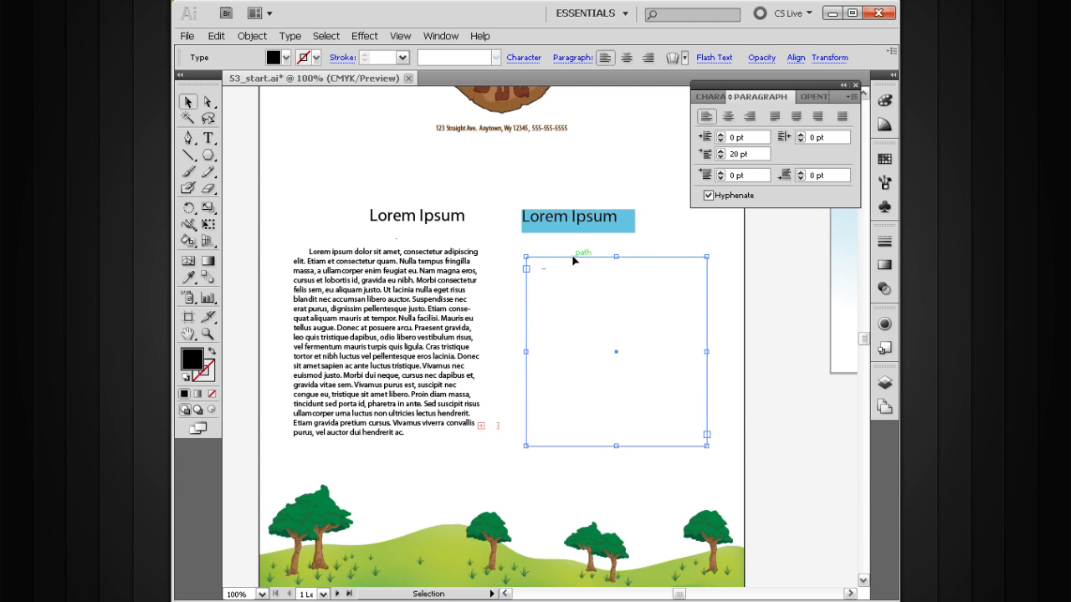
{"action": "left_click_drag", "start_coordinate": [573, 256], "coordinate": [572, 251]}
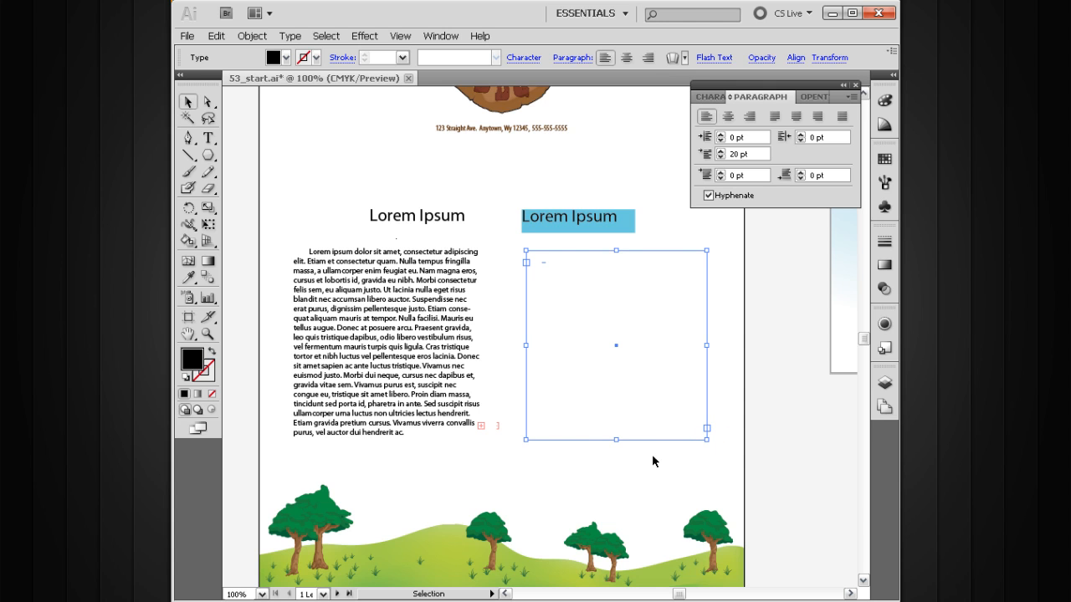
Step: Thread the left column's overflow text into the empty right frame and deselect both frames
{"action": "left_click_drag", "start_coordinate": [597, 477], "coordinate": [403, 374]}
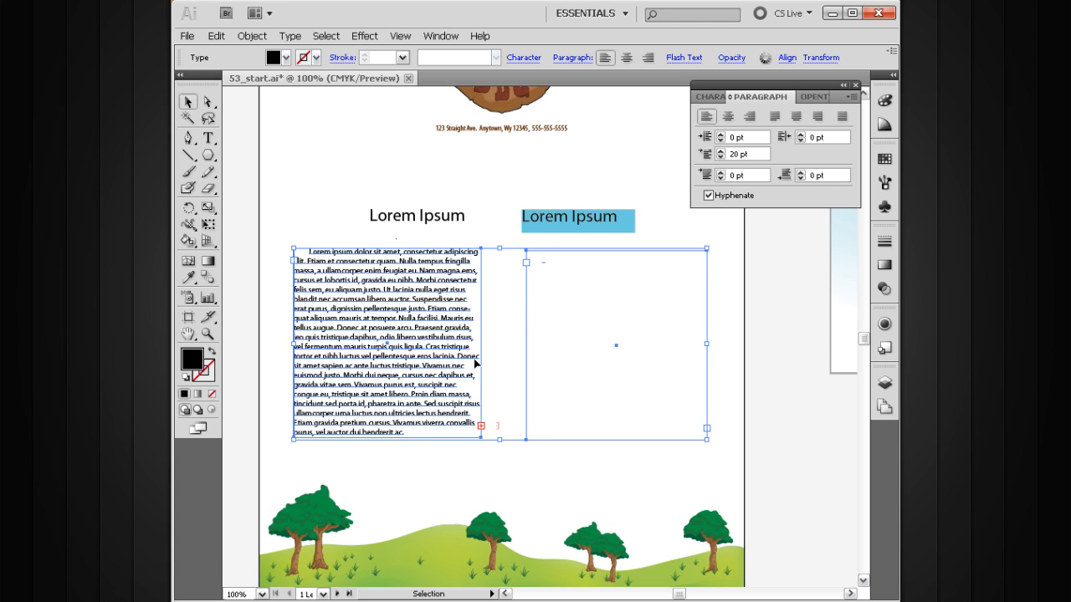
{"action": "left_click", "coordinate": [481, 427]}
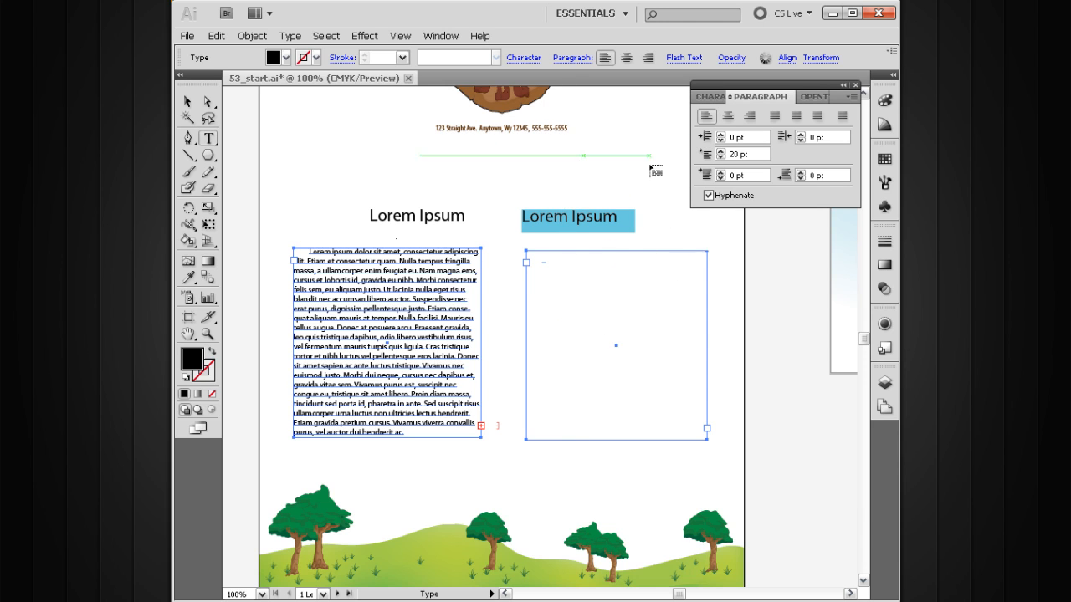
{"action": "left_click", "coordinate": [531, 268]}
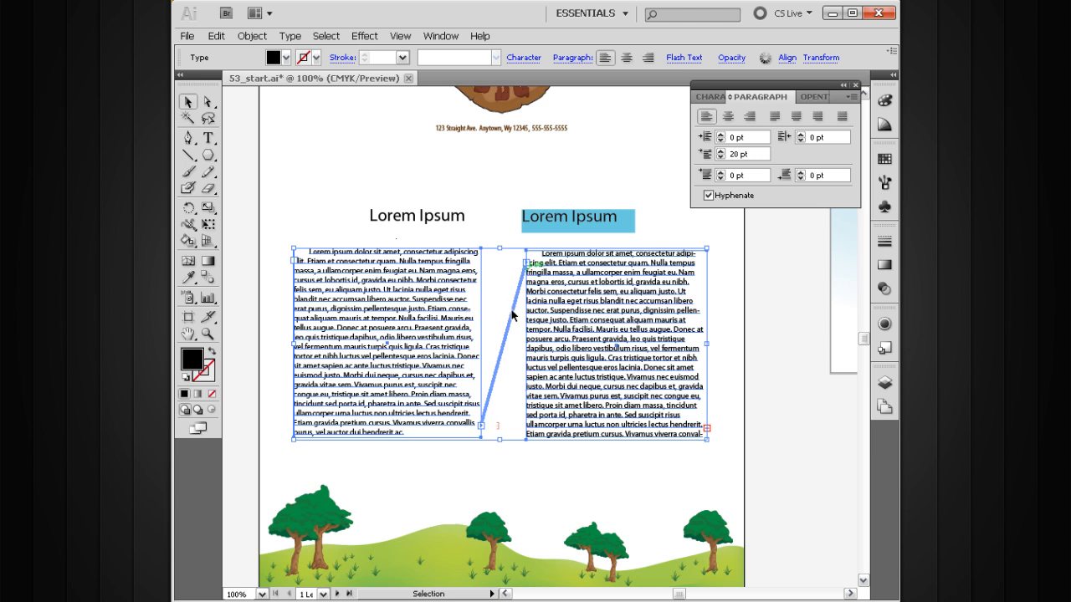
{"action": "left_click", "coordinate": [497, 181]}
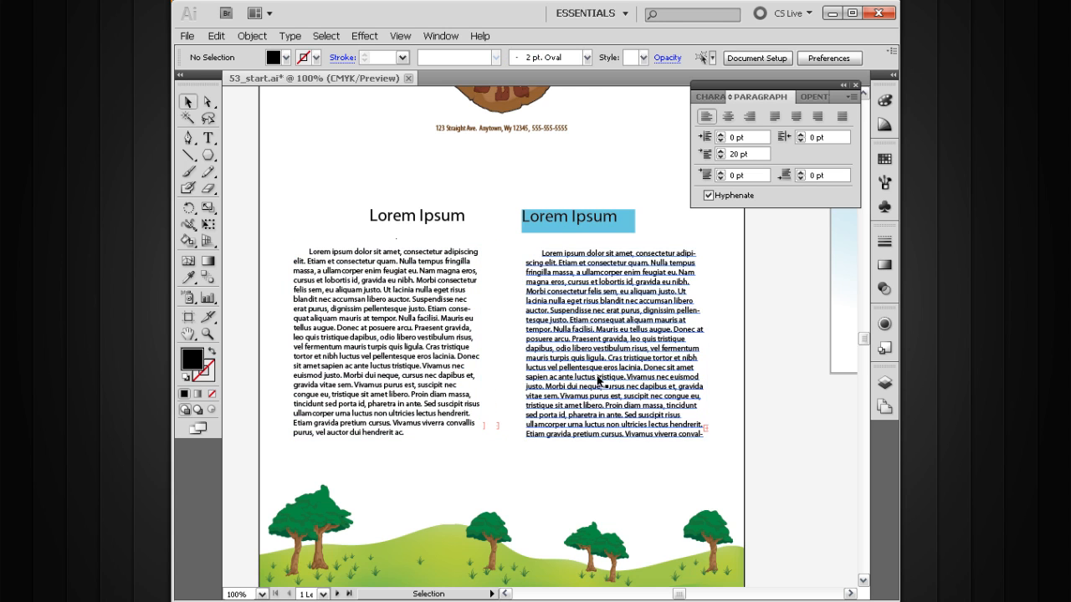
Step: Extend both threaded frames downward so all the text fits and reflows between them, and select the two frames together
{"action": "left_click", "coordinate": [608, 427]}
{"action": "left_click_drag", "start_coordinate": [616, 439], "coordinate": [617, 464]}
{"action": "left_click", "coordinate": [392, 432]}
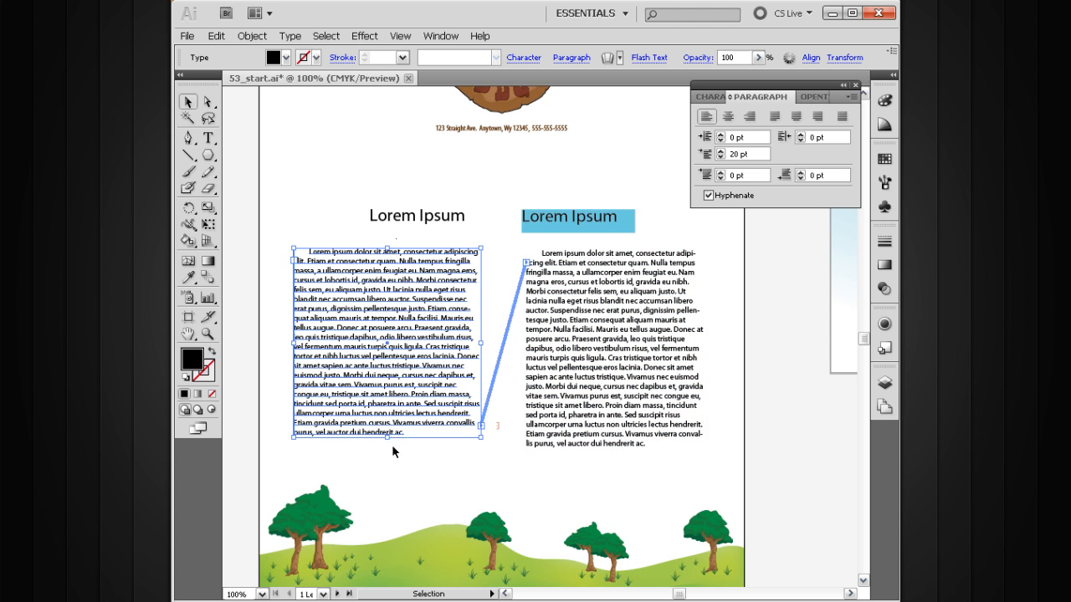
{"action": "mouse_move", "coordinate": [388, 436]}
{"action": "left_mouse_down"}
{"action": "mouse_move", "coordinate": [389, 452]}
{"action": "mouse_move", "coordinate": [389, 441]}
{"action": "left_mouse_up"}
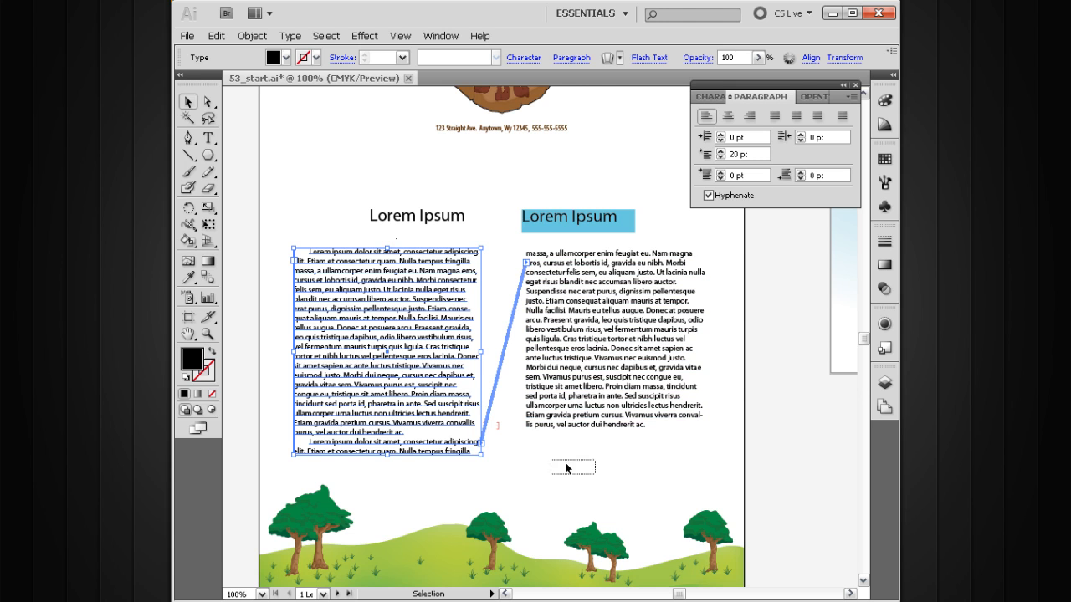
{"action": "left_click", "coordinate": [530, 419], "text": "shift"}
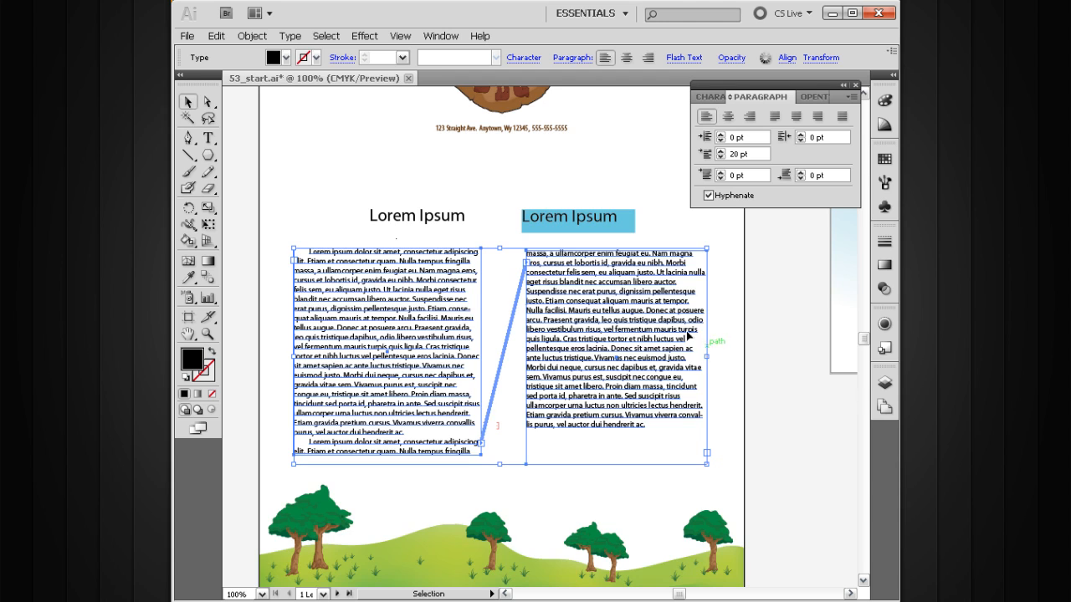
Step: Select the left "Lorem Ipsum" heading and highlight the letters "orem" to inspect it as editable text
{"action": "left_click_drag", "start_coordinate": [619, 219], "coordinate": [588, 359]}
{"action": "left_click", "coordinate": [645, 293]}
{"action": "left_click_drag", "start_coordinate": [488, 370], "coordinate": [512, 346]}
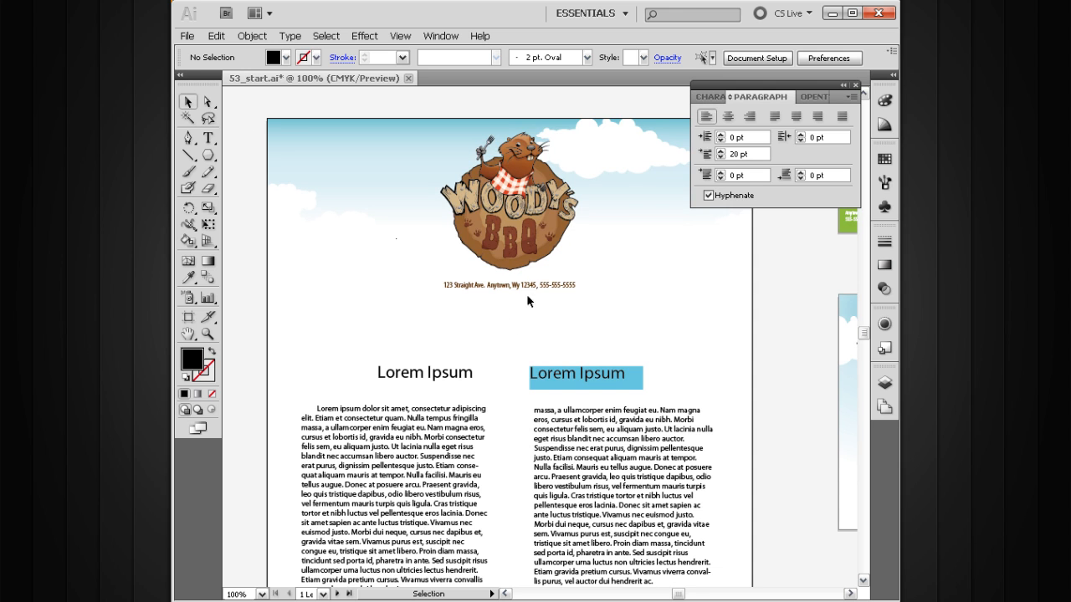
{"action": "left_click", "coordinate": [520, 207]}
{"action": "left_click_drag", "start_coordinate": [525, 294], "coordinate": [351, 445]}
{"action": "left_click_drag", "start_coordinate": [509, 409], "coordinate": [503, 382]}
{"action": "left_click_drag", "start_coordinate": [619, 239], "coordinate": [470, 363]}
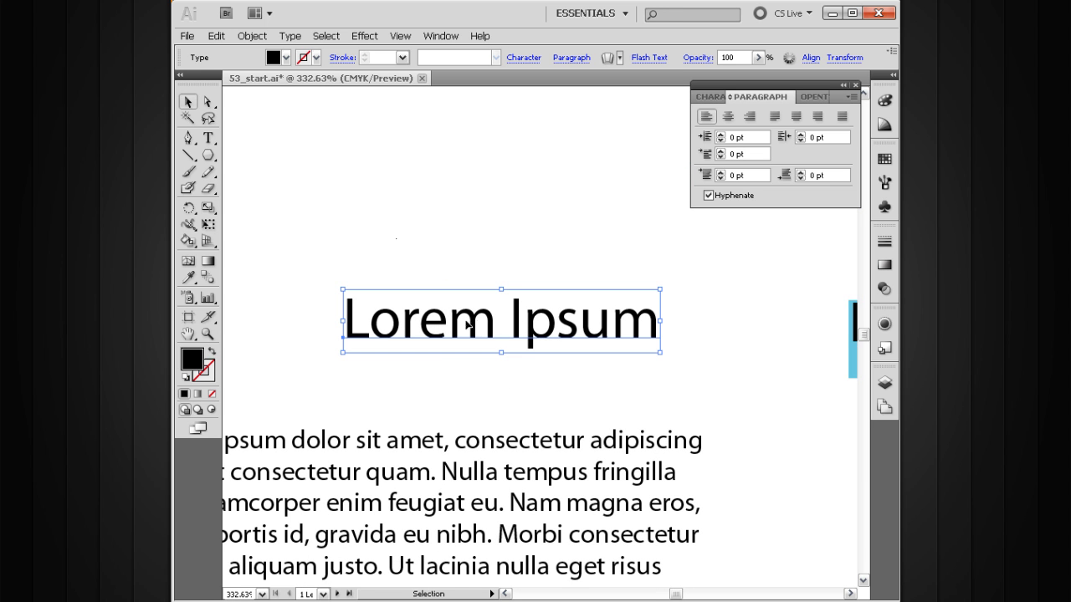
{"action": "key", "text": "t"}
{"action": "left_click_drag", "start_coordinate": [498, 322], "coordinate": [368, 301]}
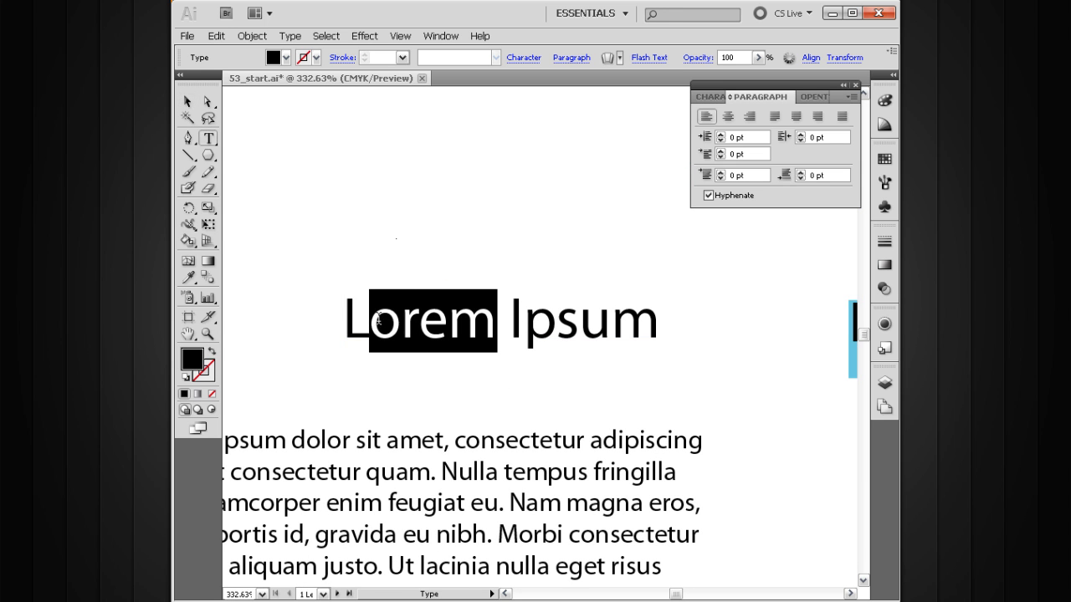
Step: Convert the left "Lorem Ipsum" heading to outlines and show the appearance attributes of the outlined lettering
{"action": "left_click", "coordinate": [189, 103]}
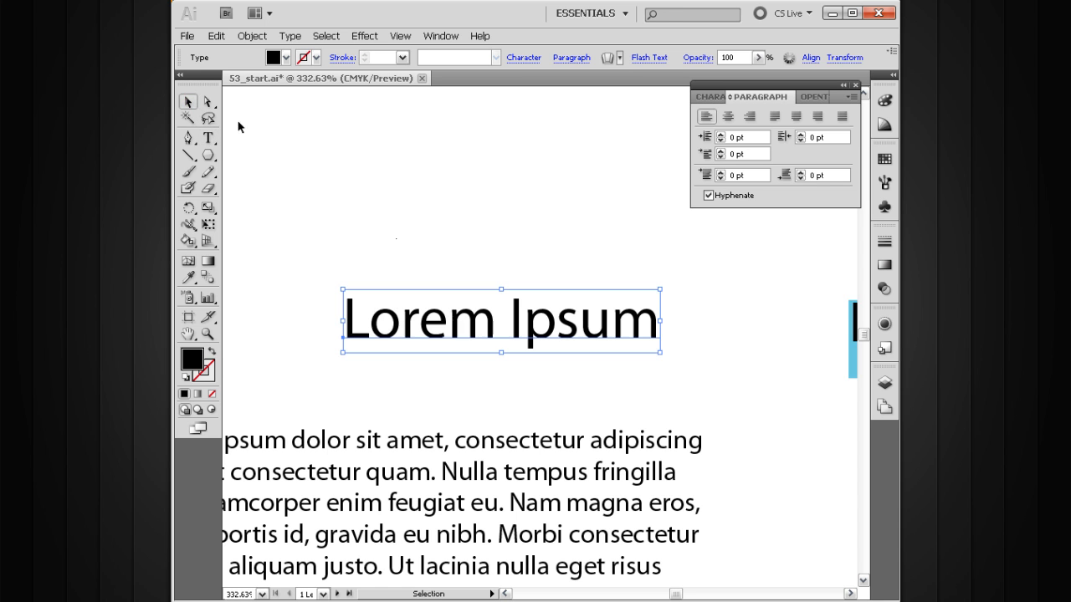
{"action": "left_click", "coordinate": [291, 36]}
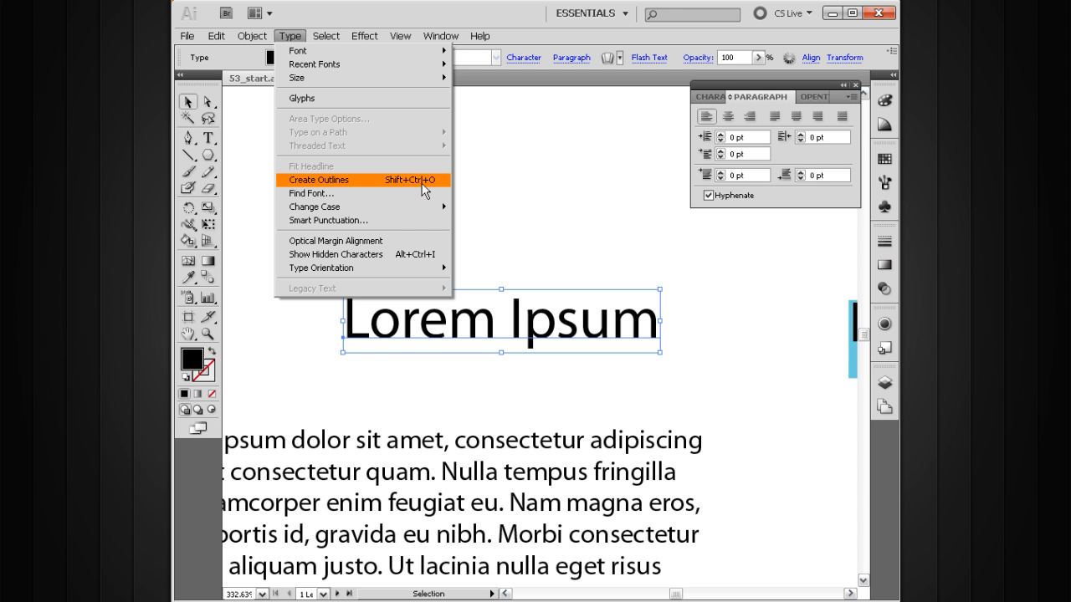
{"action": "left_click", "coordinate": [423, 188]}
{"action": "key", "text": "ctrl+space"}
{"action": "left_click_drag", "start_coordinate": [703, 250], "coordinate": [327, 410]}
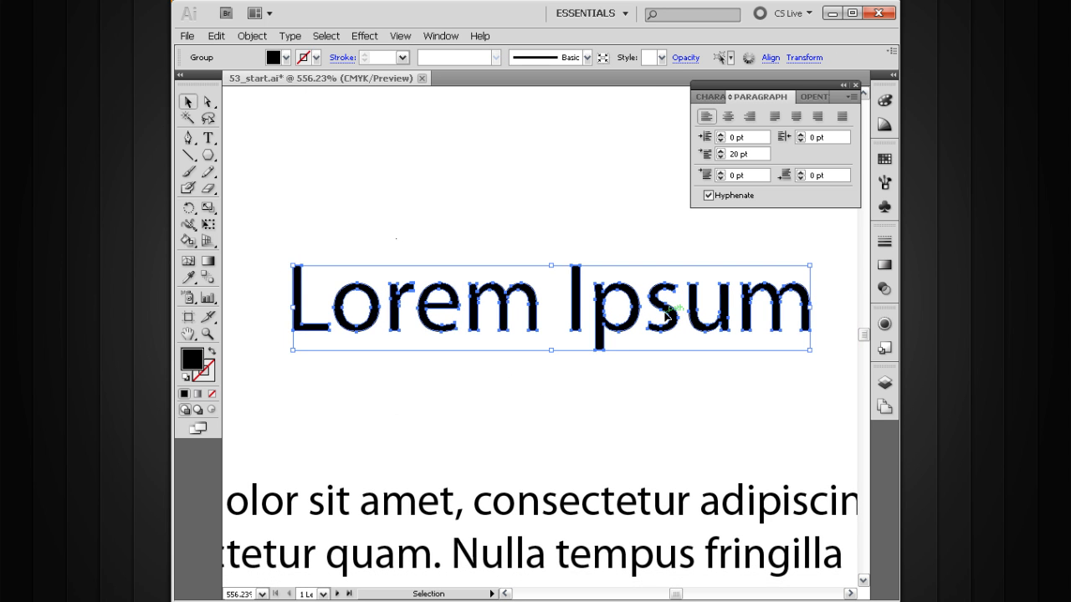
{"action": "left_click", "coordinate": [885, 326]}
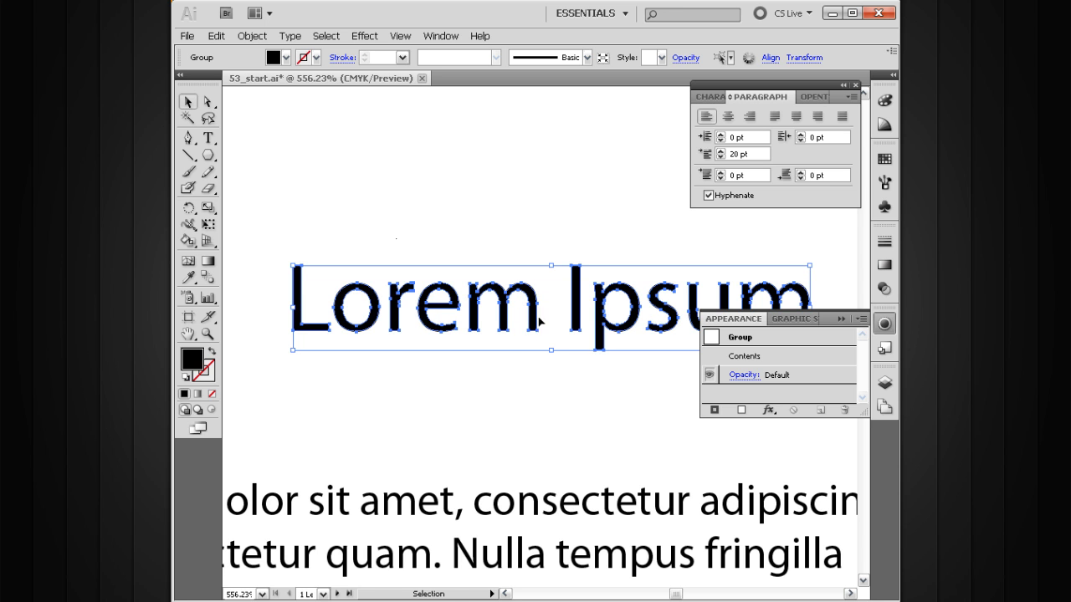
Step: Try lengthening the legs of the outlined letter "m" by moving their lower anchor points down, and undo the stretch
{"action": "key", "text": "a"}
{"action": "left_click", "coordinate": [532, 376]}
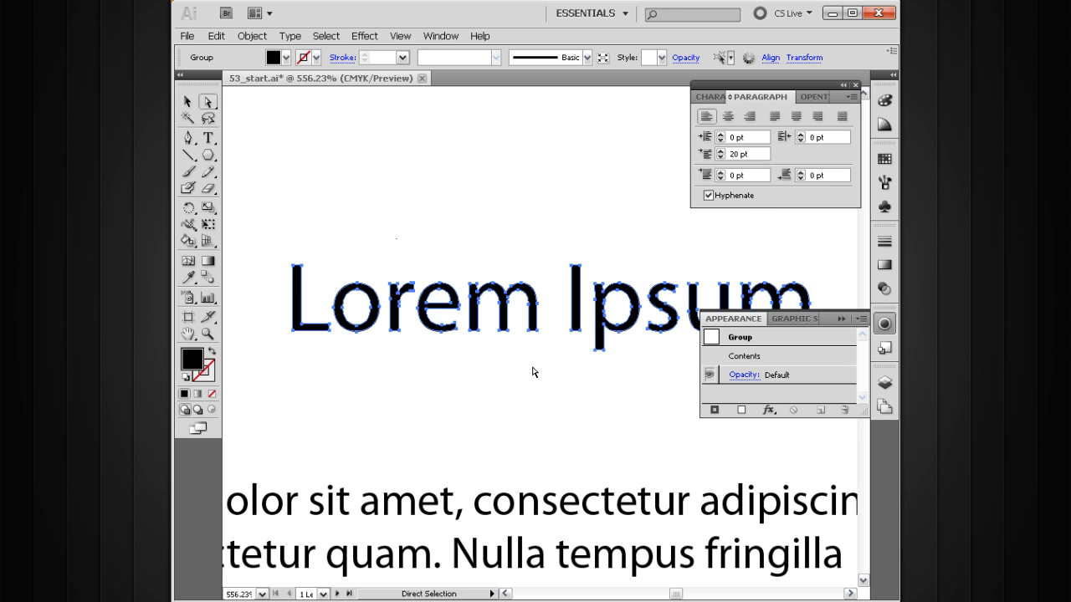
{"action": "left_click_drag", "start_coordinate": [581, 218], "coordinate": [432, 402]}
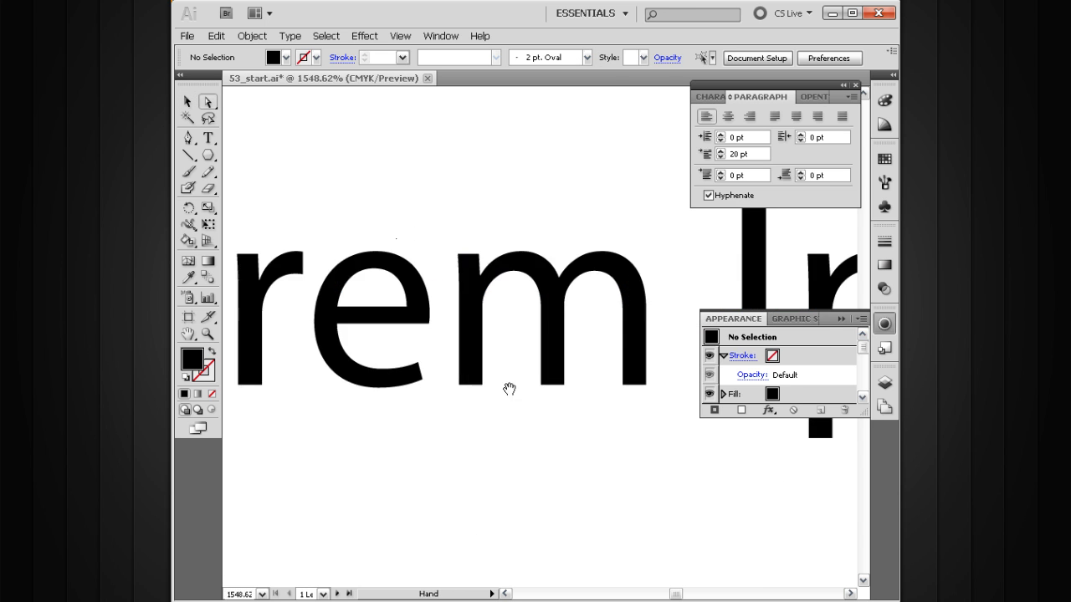
{"action": "left_click_drag", "start_coordinate": [631, 379], "coordinate": [444, 410]}
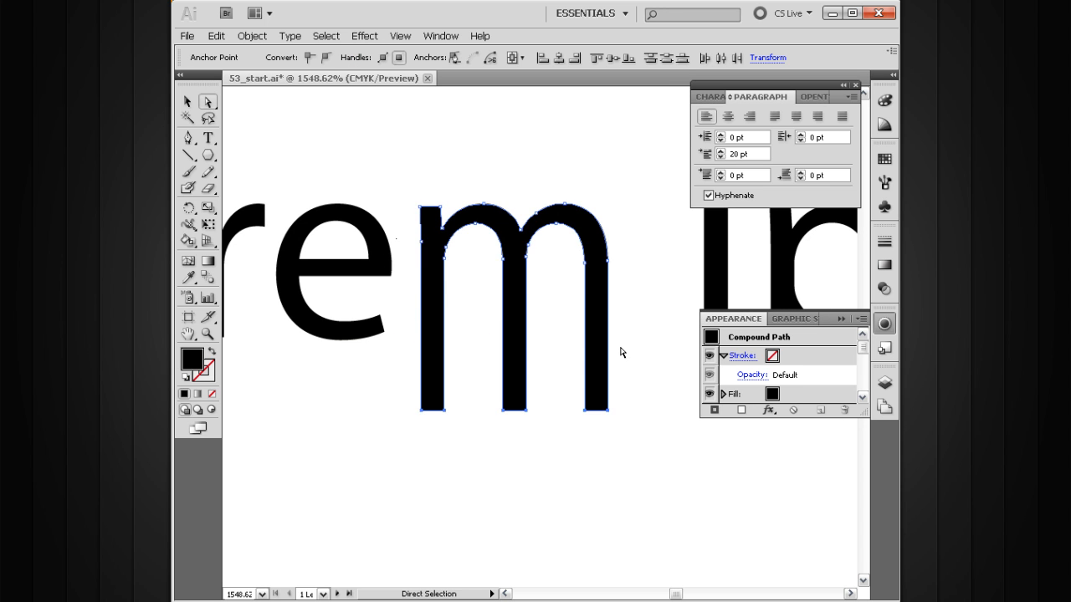
{"action": "key", "text": "ctrl+z"}
Step: Ungroup the outlined left heading into separate letters and deselect everything
{"action": "key", "text": "v"}
{"action": "key", "text": "a"}
{"action": "left_click", "coordinate": [512, 378]}
{"action": "left_click", "coordinate": [509, 325]}
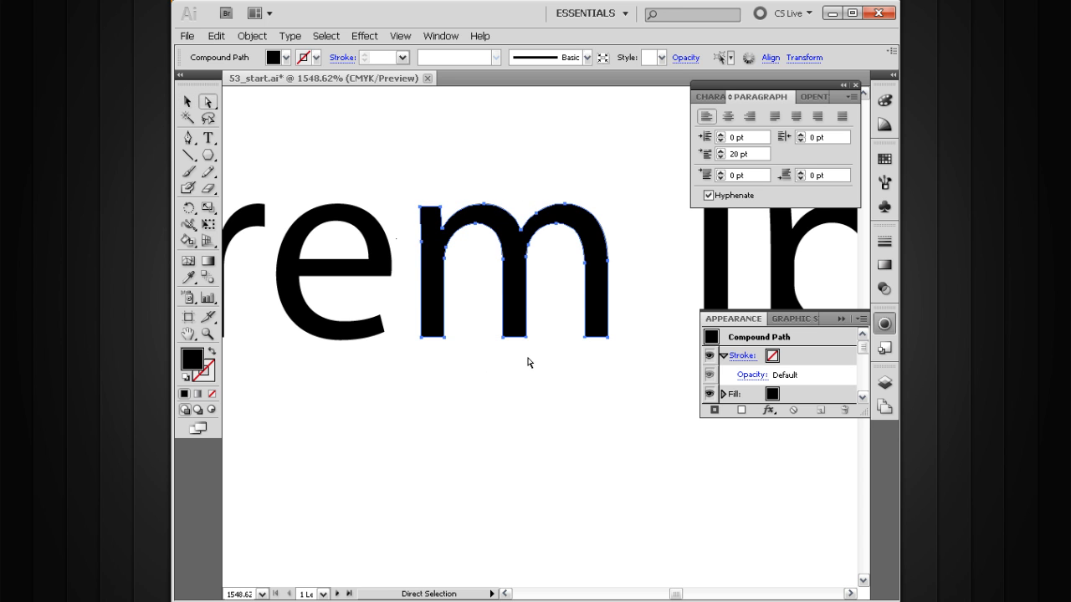
{"action": "key", "text": "v"}
{"action": "left_click", "coordinate": [516, 405]}
{"action": "left_click", "coordinate": [524, 334]}
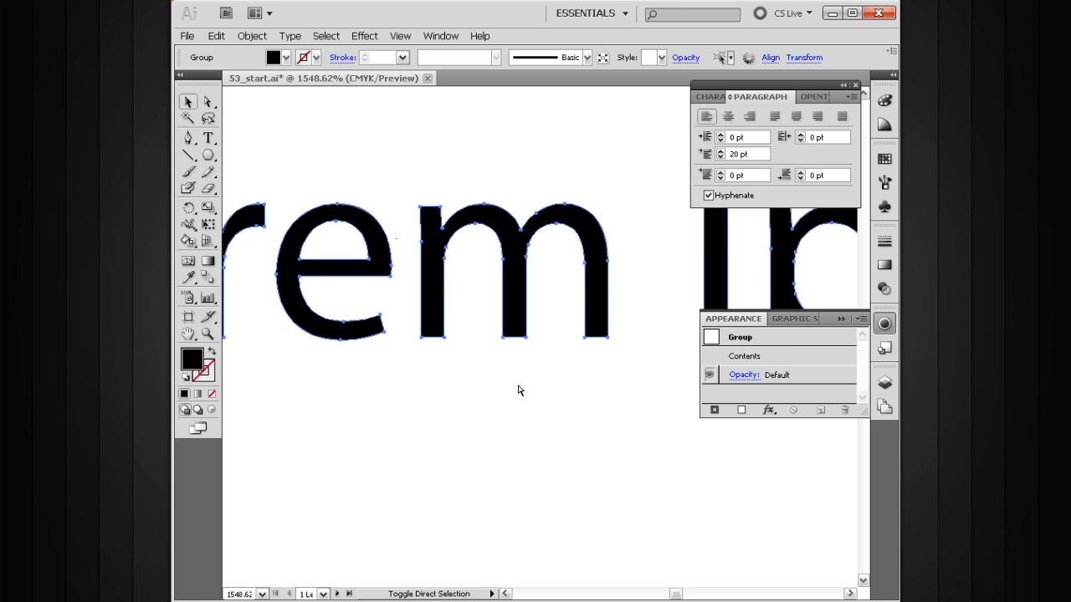
{"action": "key", "text": "ctrl+shift+g"}
{"action": "left_click_drag", "start_coordinate": [425, 414], "coordinate": [497, 430]}
{"action": "left_click", "coordinate": [497, 430]}
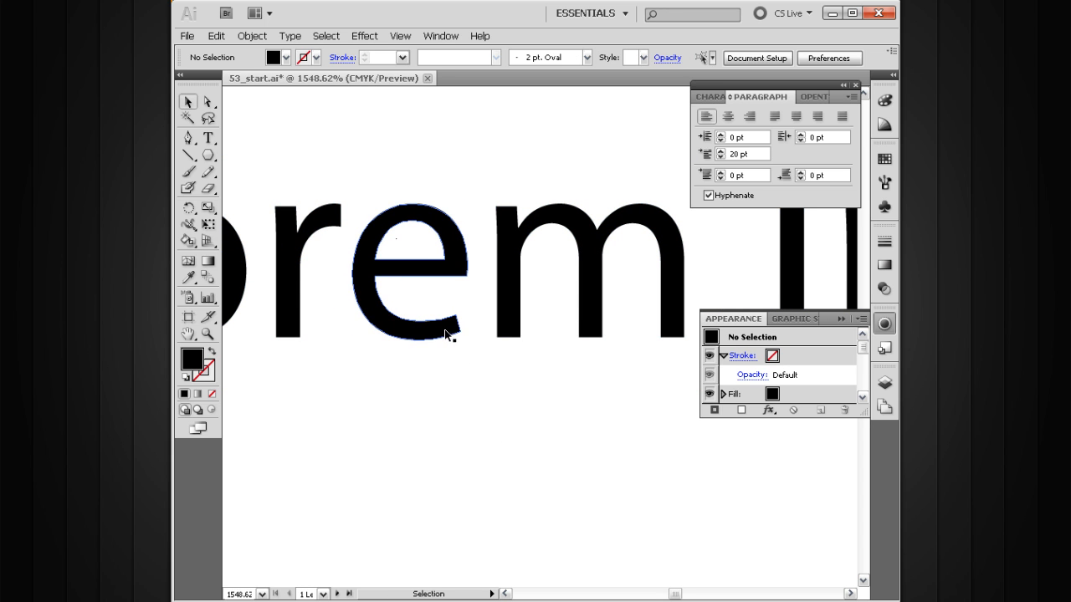
Step: Select the outlined letter "e" on its own to inspect it as a compound path
{"action": "left_click", "coordinate": [448, 333]}
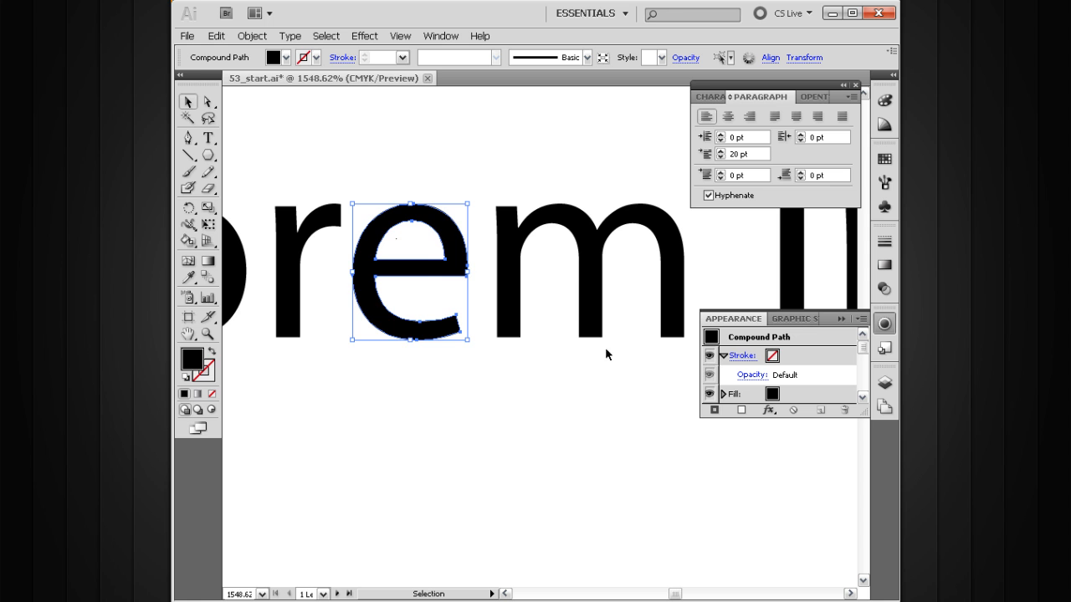
{"action": "left_click", "coordinate": [485, 348], "text": "ctrl+alt"}
{"action": "left_click", "coordinate": [485, 348], "text": "ctrl+alt"}
{"action": "left_click_drag", "start_coordinate": [557, 339], "coordinate": [473, 377]}
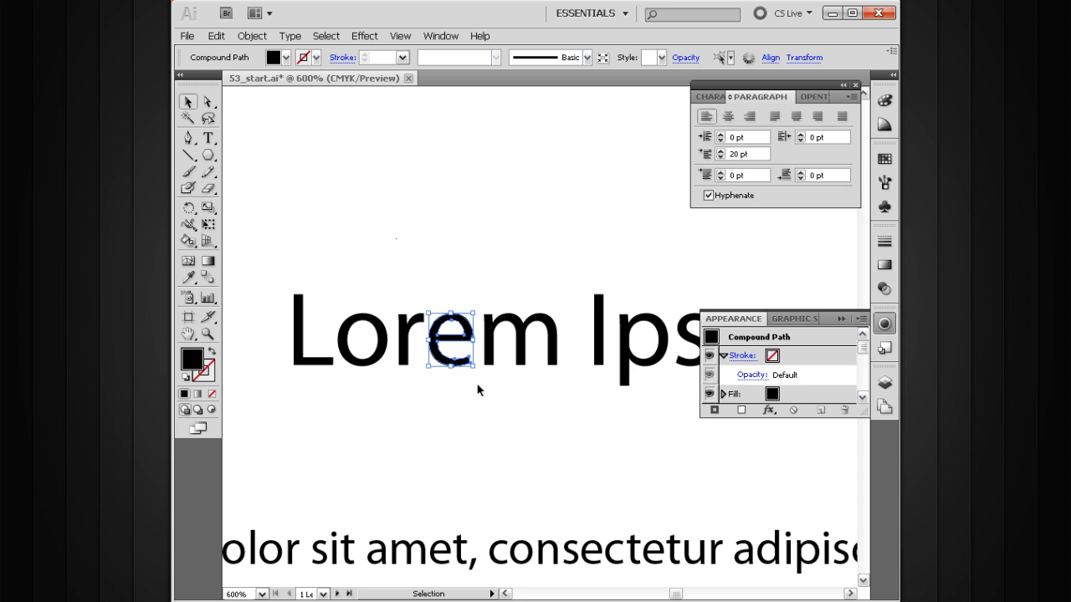
Step: Release the compound path of the letter "o" in "Lorem" and deselect the resulting shapes
{"action": "left_click", "coordinate": [360, 360]}
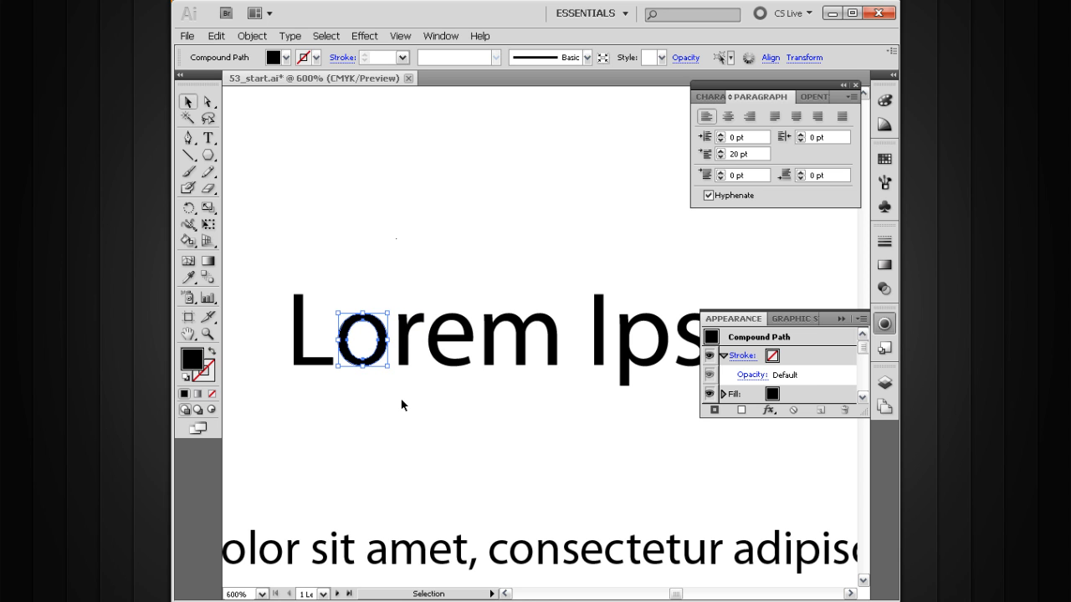
{"action": "left_click", "coordinate": [251, 36]}
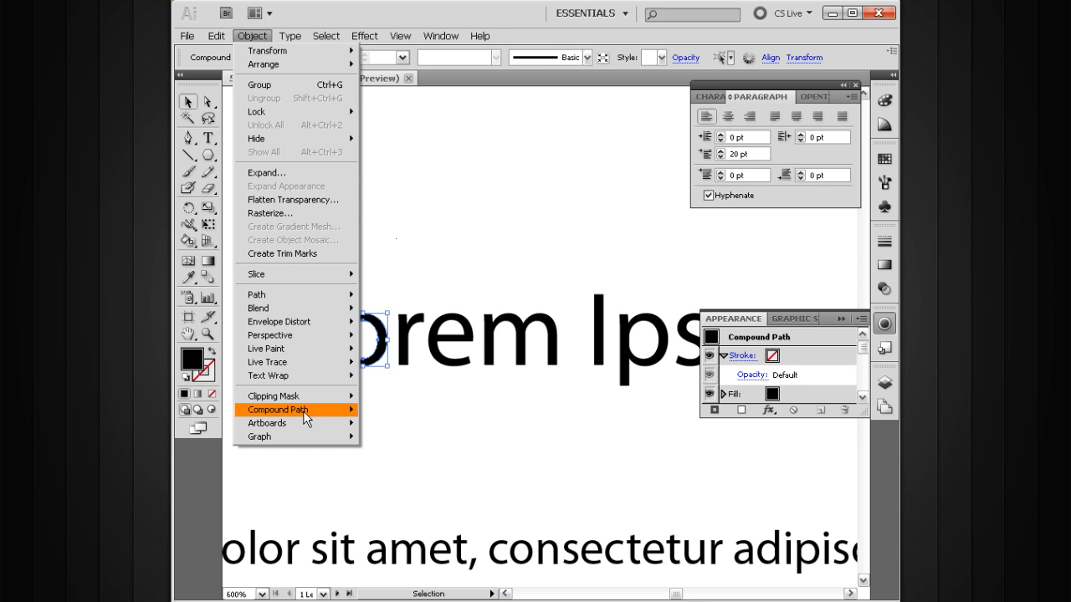
{"action": "mouse_move", "coordinate": [303, 418]}
{"action": "left_click", "coordinate": [381, 423]}
{"action": "left_click", "coordinate": [394, 380]}
Step: Move the inner oval of the "o" straight down below the letter, select the outer oval, and deselect it
{"action": "left_click", "coordinate": [365, 343]}
{"action": "left_click_drag", "start_coordinate": [366, 343], "coordinate": [368, 404]}
{"action": "left_click", "coordinate": [366, 339]}
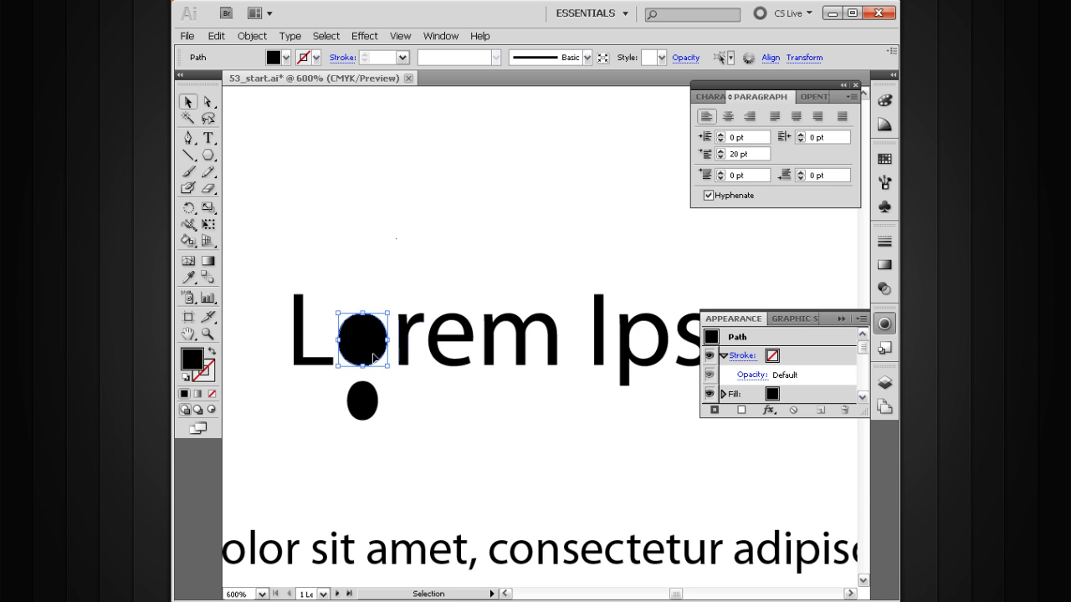
{"action": "left_click", "coordinate": [461, 403]}
Step: Review both headings and the two threaded text columns on the letterhead at 100% zoom
{"action": "key", "text": "space"}
{"action": "left_click_drag", "start_coordinate": [505, 417], "coordinate": [454, 379]}
{"action": "key", "text": "ctrl+alt+space"}
{"action": "left_click", "coordinate": [521, 421]}
{"action": "left_click", "coordinate": [521, 422]}
{"action": "left_click", "coordinate": [522, 420]}
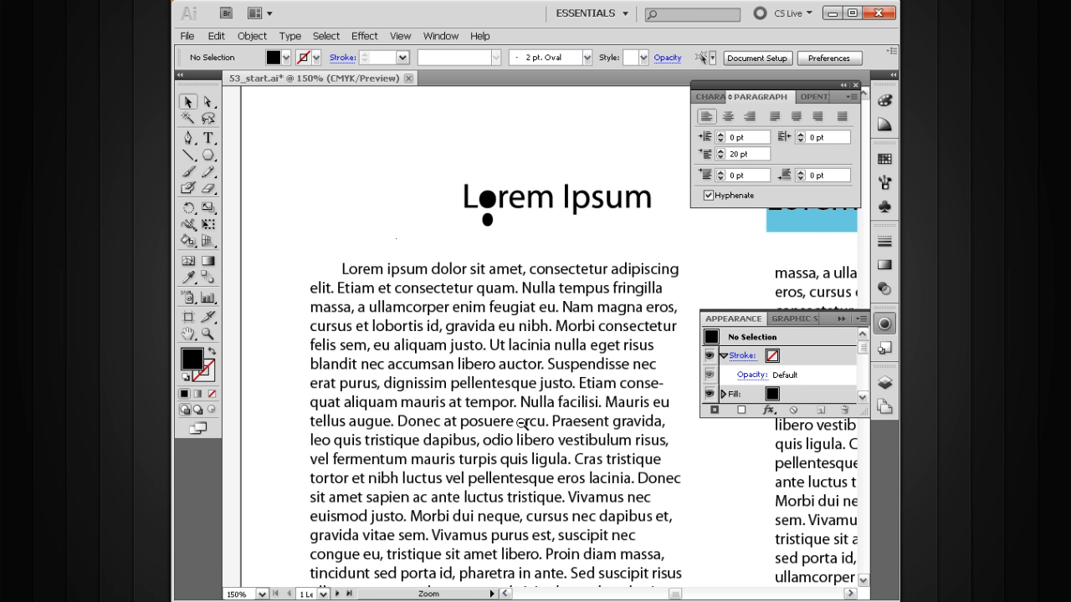
{"action": "left_click", "coordinate": [524, 420]}
{"action": "left_click", "coordinate": [526, 417]}
{"action": "key", "text": "space"}
{"action": "left_click_drag", "start_coordinate": [584, 377], "coordinate": [422, 459]}
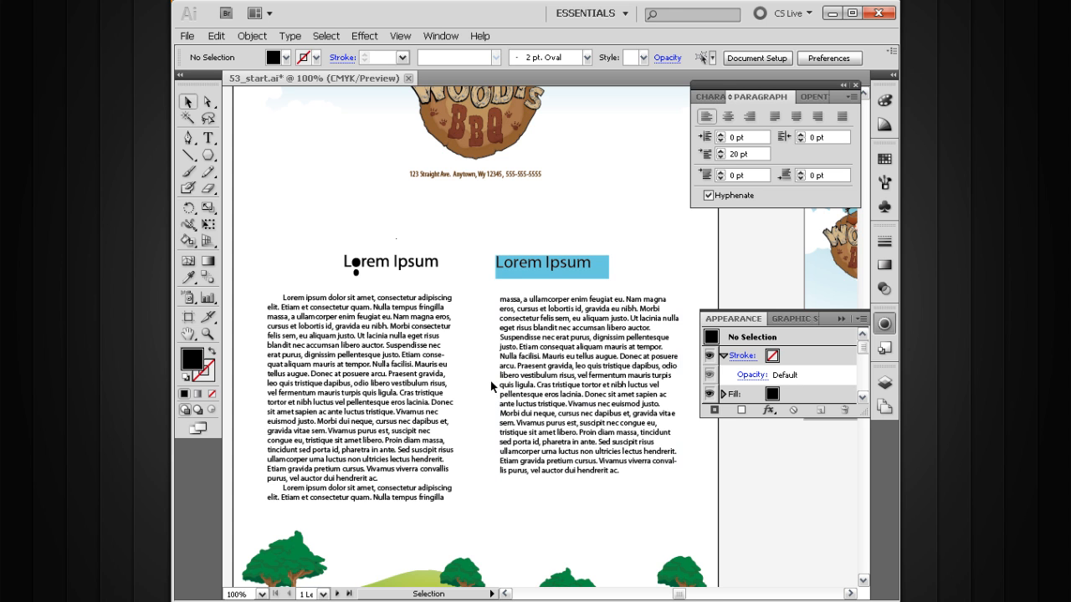
{"action": "left_click", "coordinate": [440, 36]}
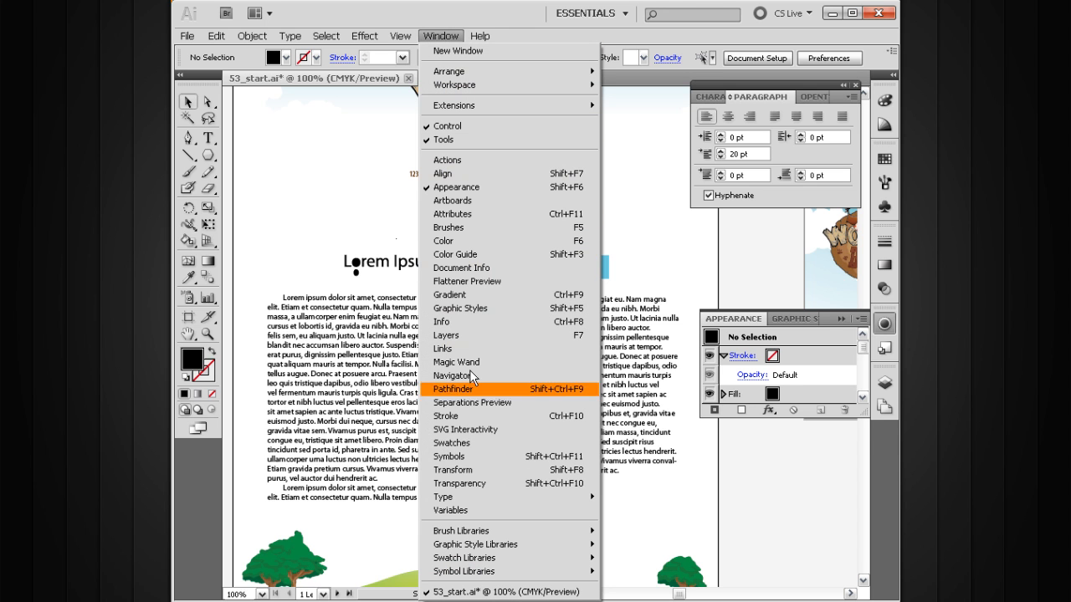
{"action": "mouse_move", "coordinate": [508, 498]}
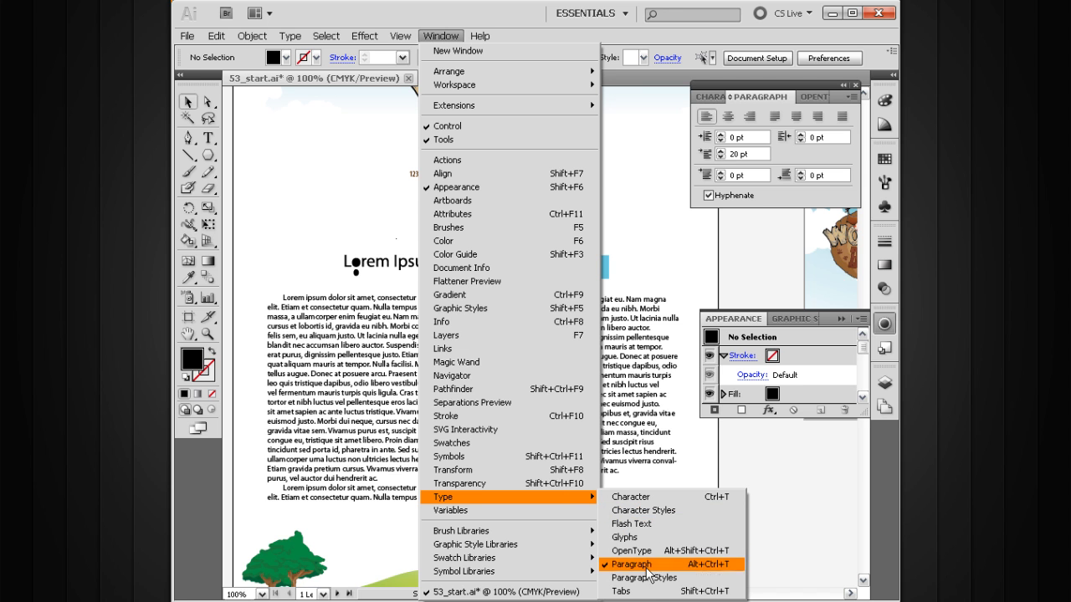
{"action": "left_click", "coordinate": [627, 264]}
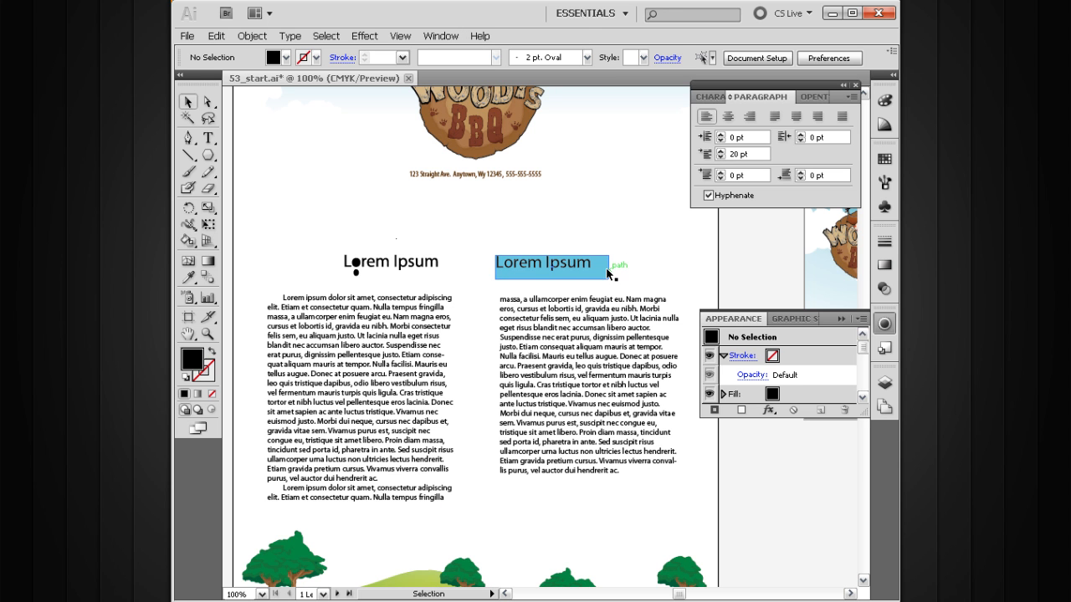